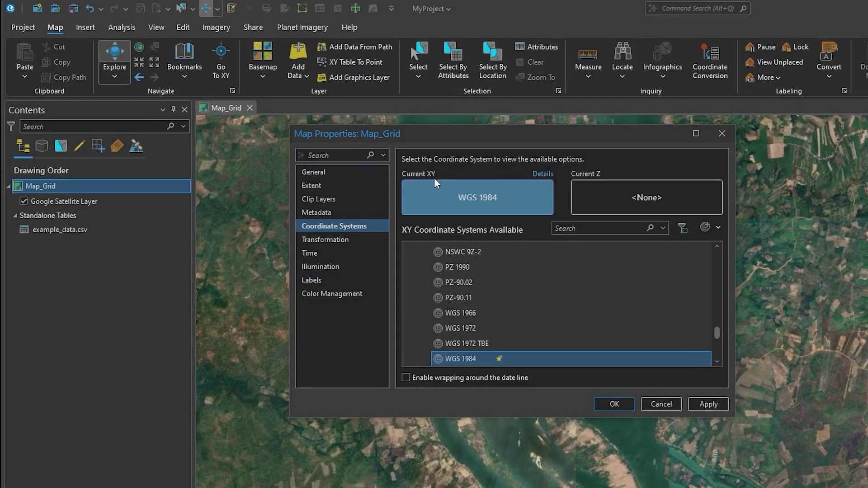
left_click_drag(722, 334, 721, 232)
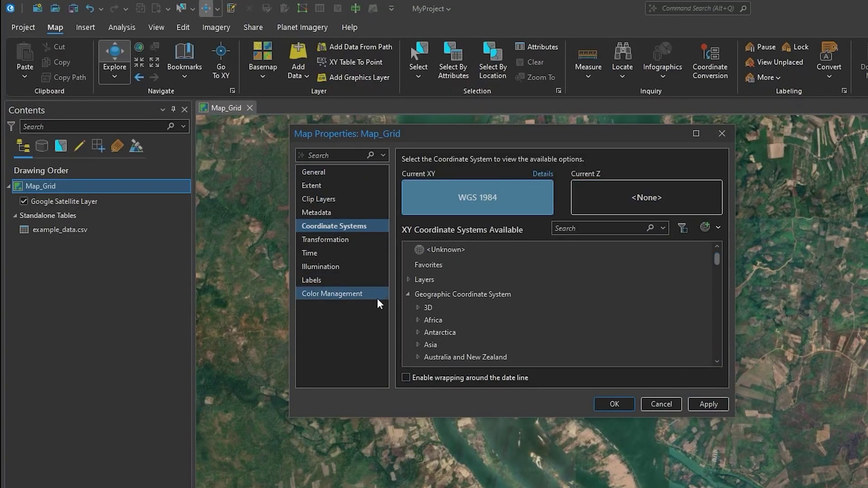
left_click(408, 292)
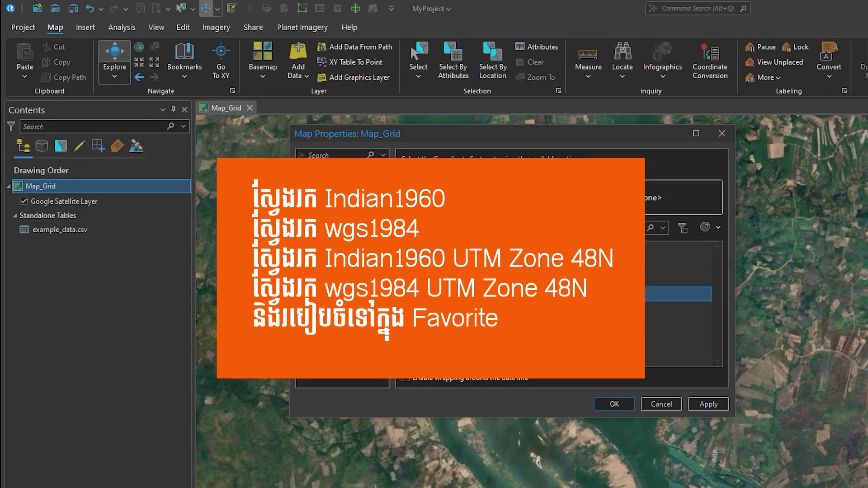
left_click_drag(650, 140, 663, 161)
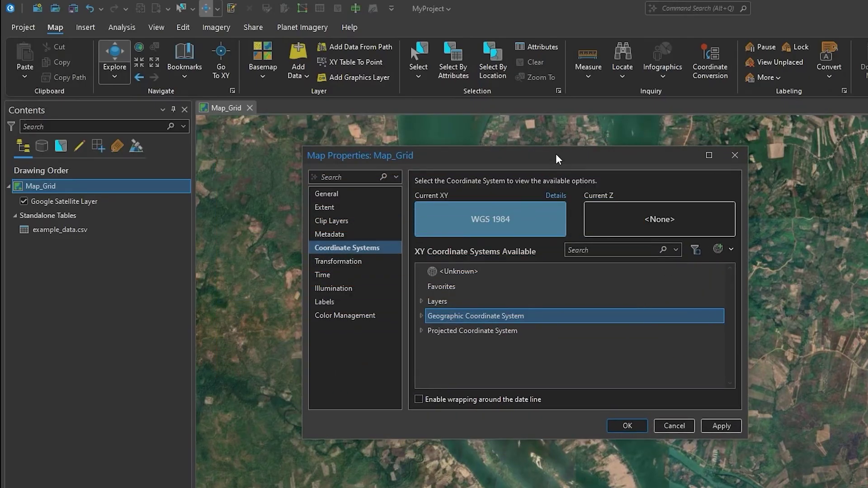
left_click_drag(571, 156, 467, 147)
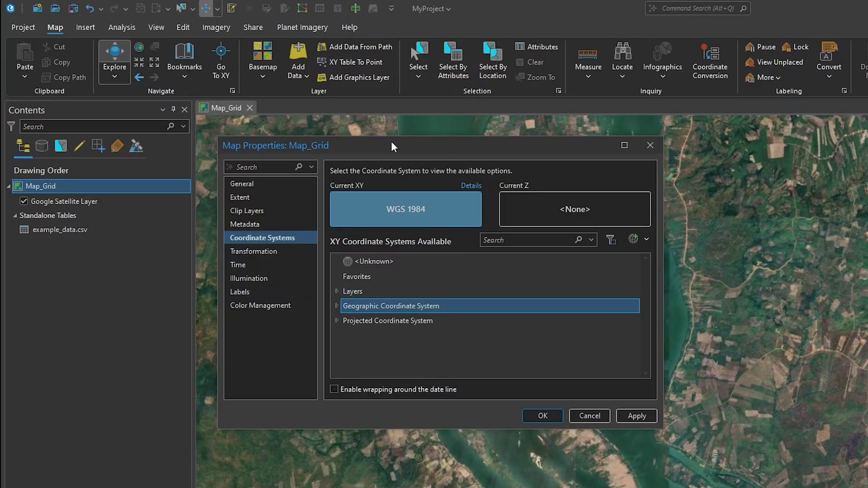
mouse_move(399, 149)
left_mouse_down()
mouse_move(413, 156)
mouse_move(406, 157)
left_mouse_up()
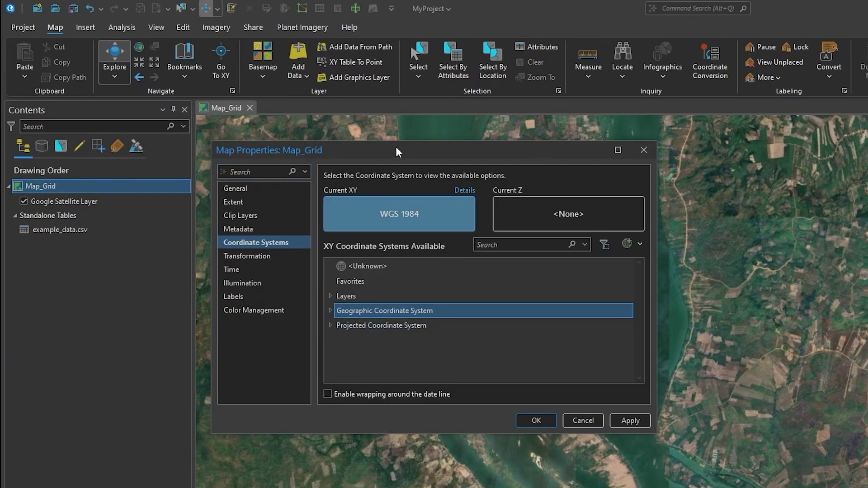
left_click_drag(395, 146, 422, 129)
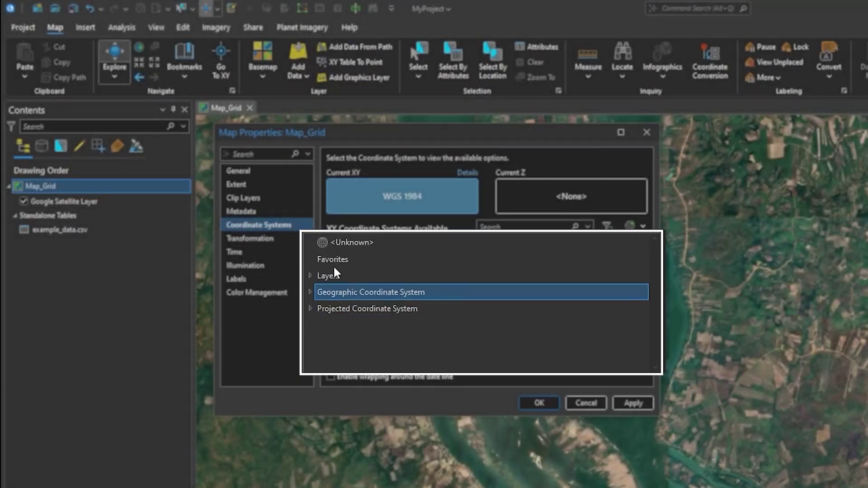
mouse_move(405, 137)
left_mouse_down()
mouse_move(432, 143)
mouse_move(413, 132)
left_mouse_up()
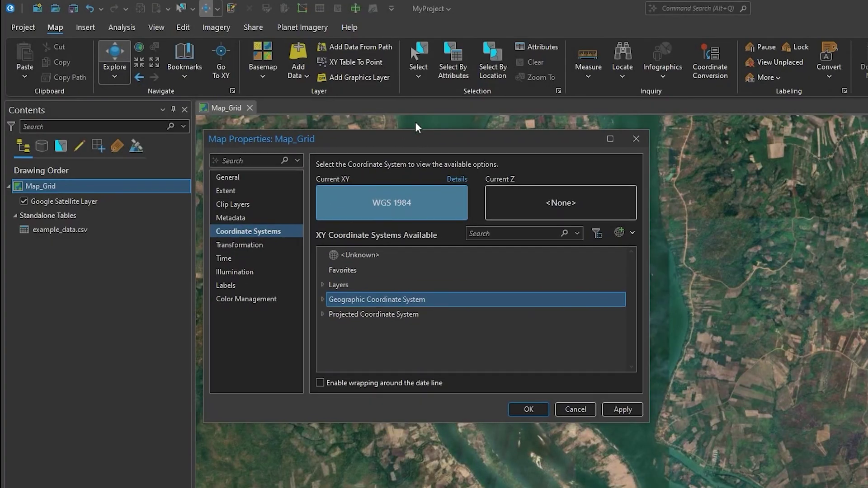
left_click_drag(425, 138, 400, 141)
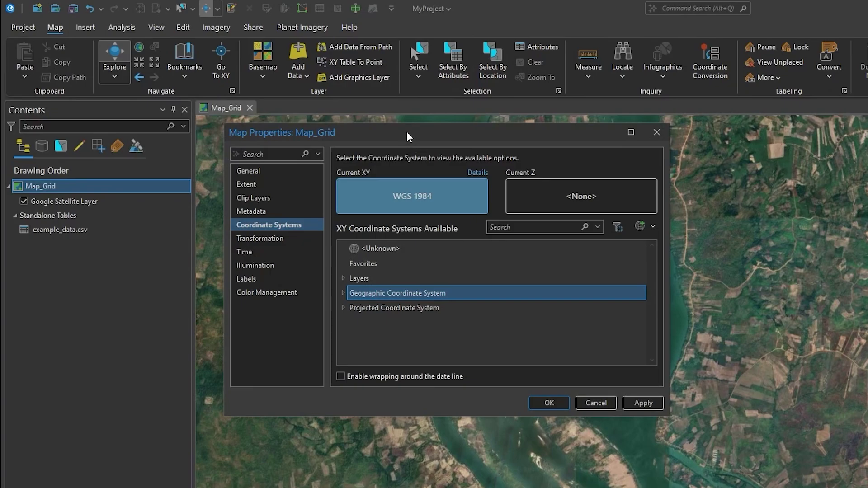
left_click_drag(386, 139, 357, 133)
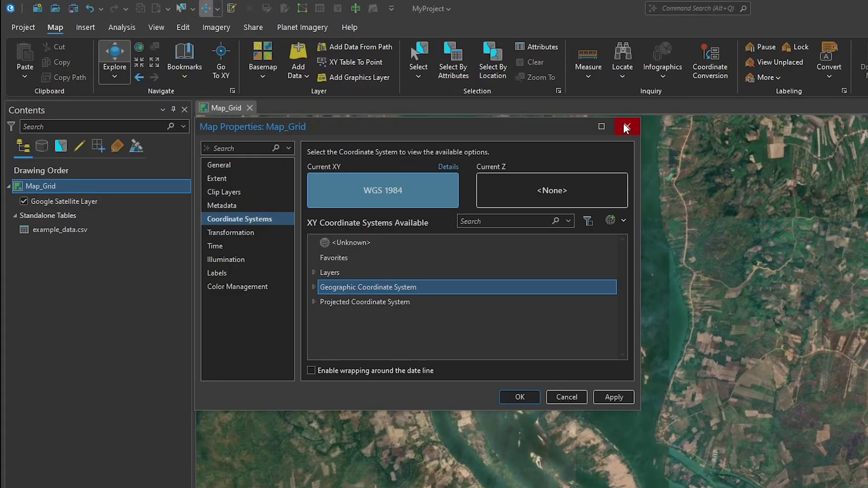
left_click(626, 127)
Open the properties of the Map_Grid map and collapse the Geographic Coordinate System group in the available XY coordinate systems
right_click(40, 185)
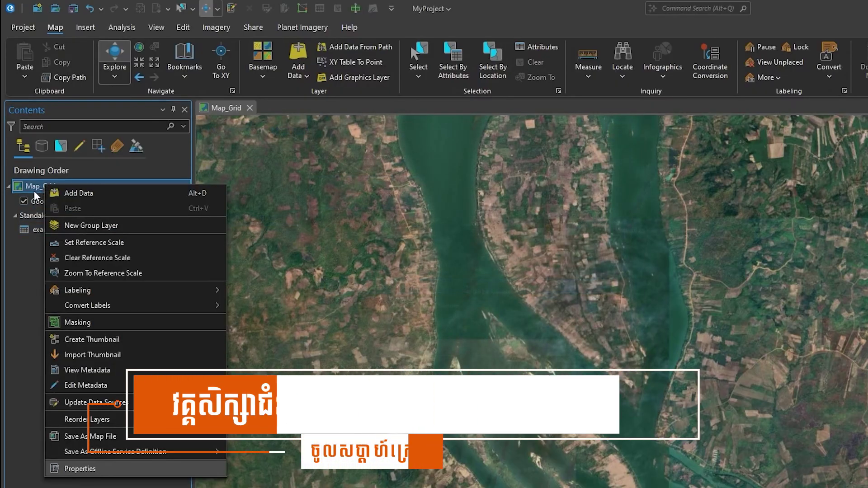
left_click(81, 469)
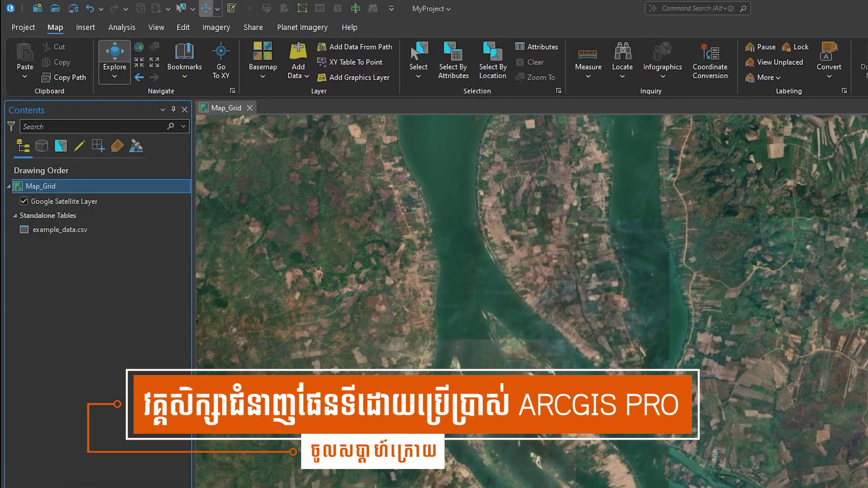
right_click(34, 189)
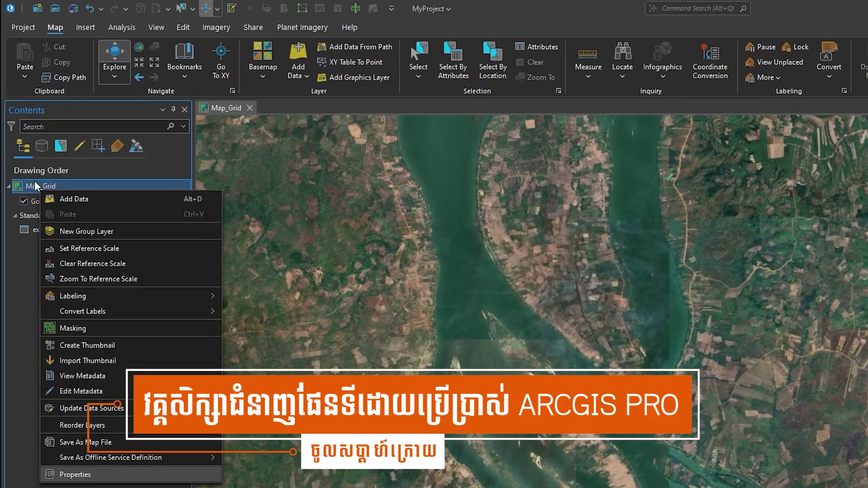
left_click(75, 474)
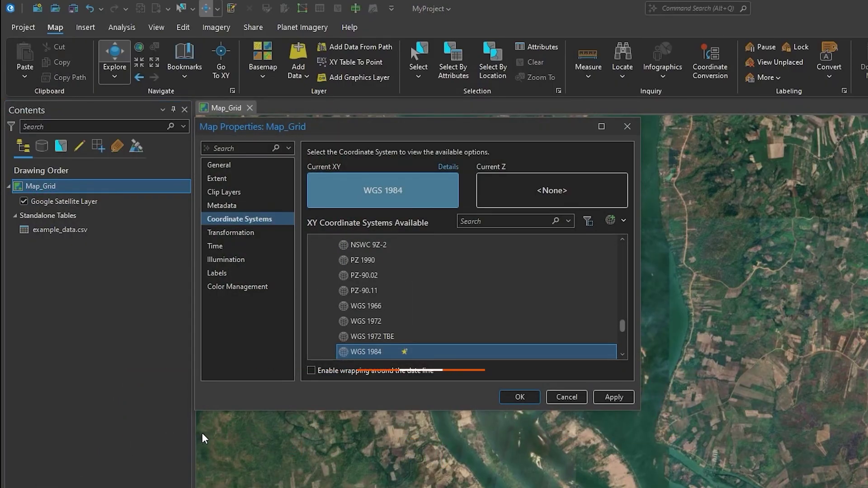
left_click_drag(622, 325, 617, 242)
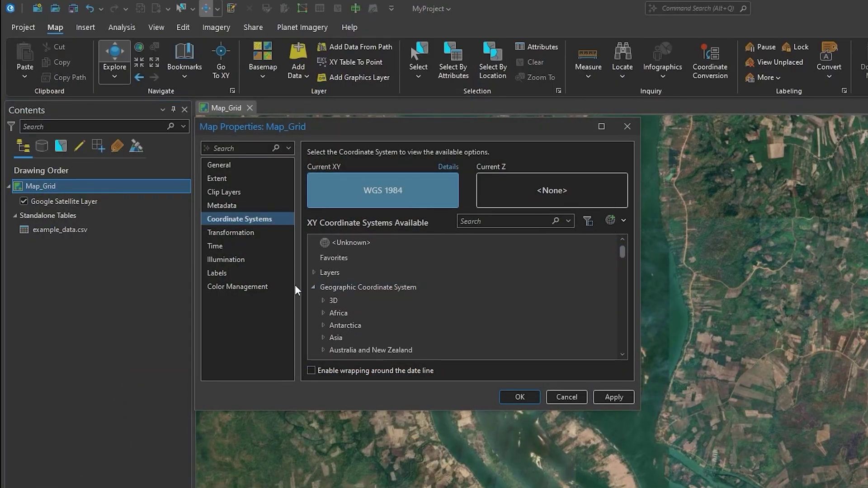
left_click(311, 287)
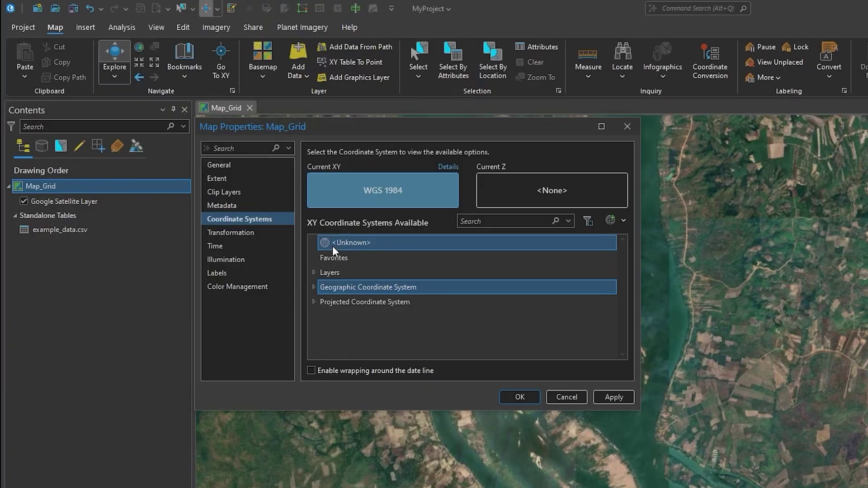
Examine the Favorites, Layers, Geographic Coordinate System and Projected Coordinate System groups among the available XY coordinate systems
left_click(329, 259)
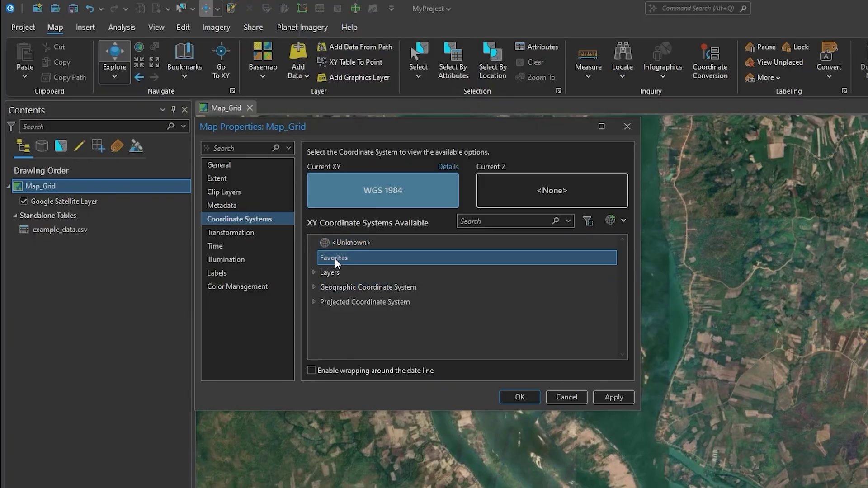
left_click(321, 274)
left_click(313, 273)
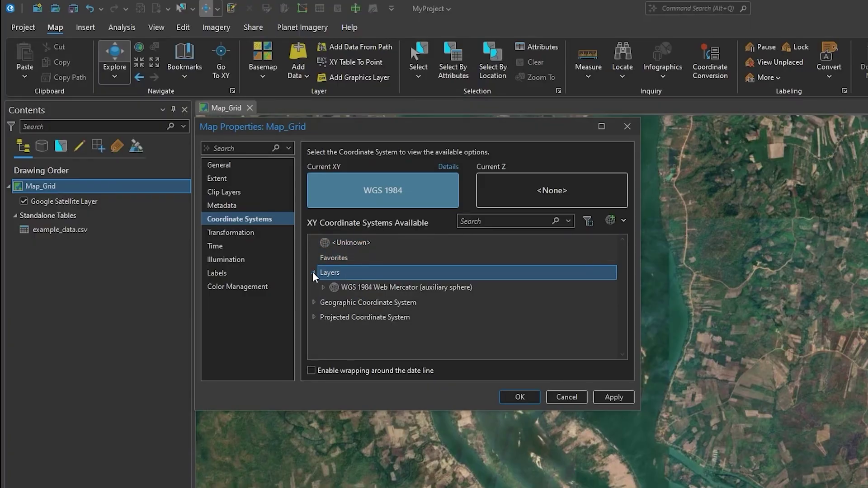
left_click(313, 272)
left_click(325, 290)
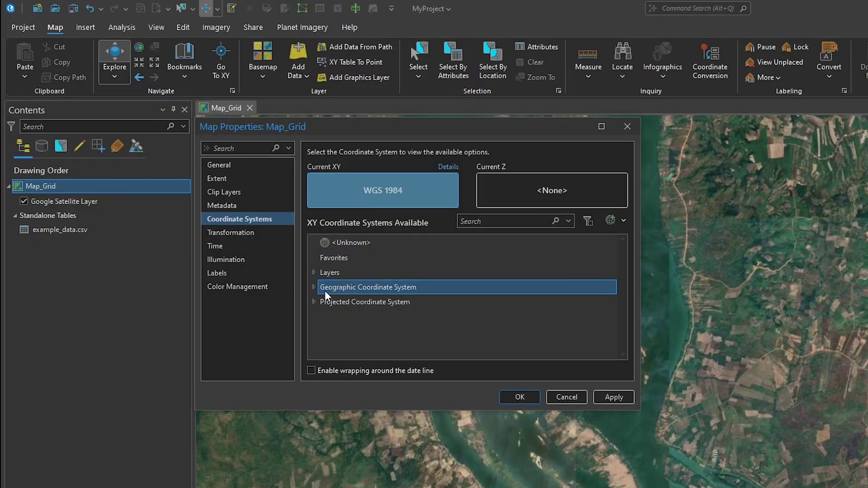
left_click(364, 301)
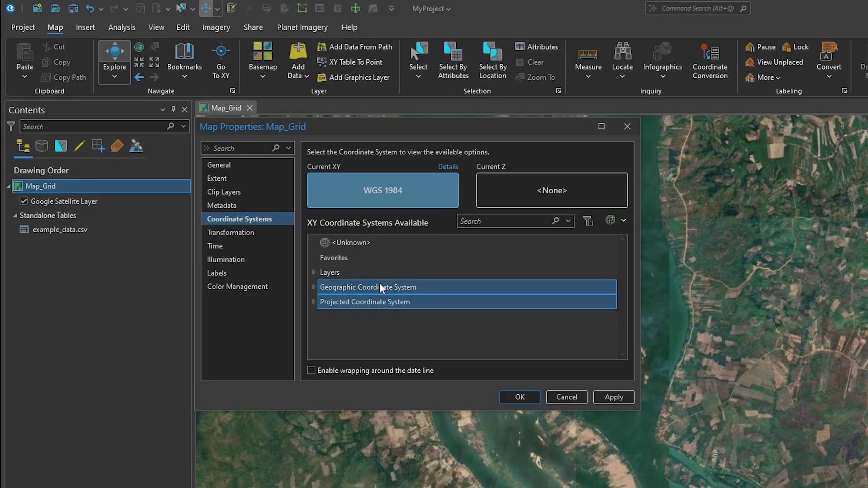
left_click(322, 273)
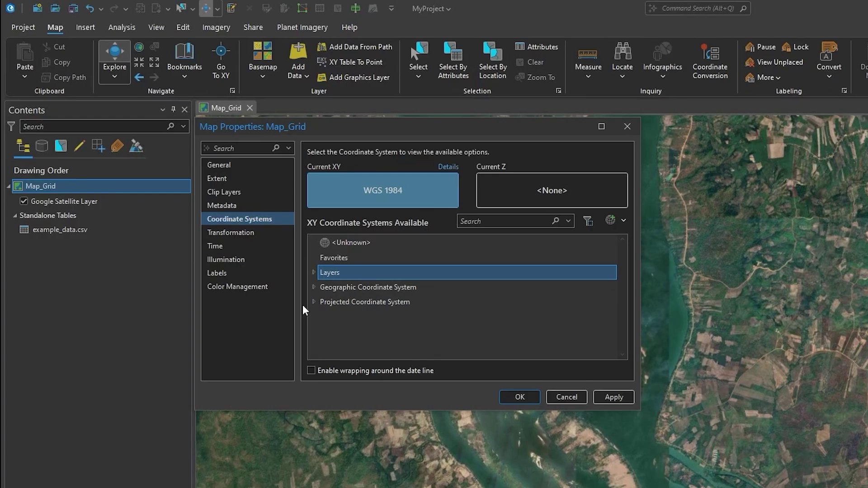
left_click(366, 288)
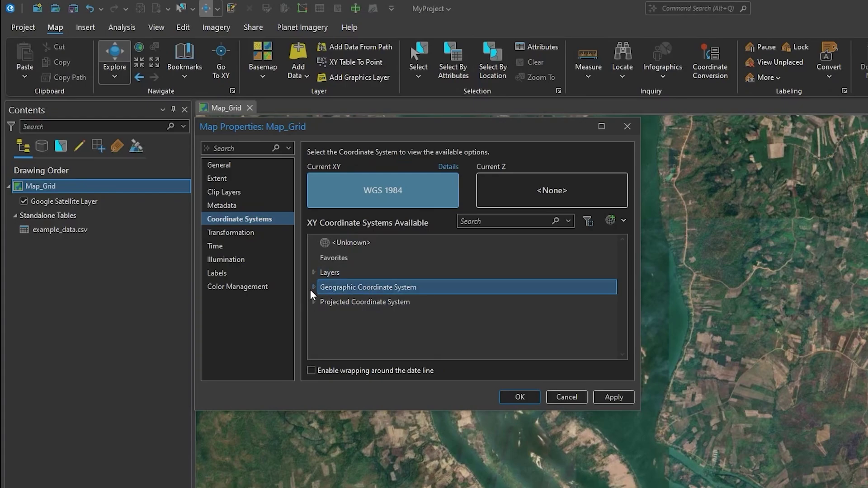
left_click_drag(400, 126, 405, 136)
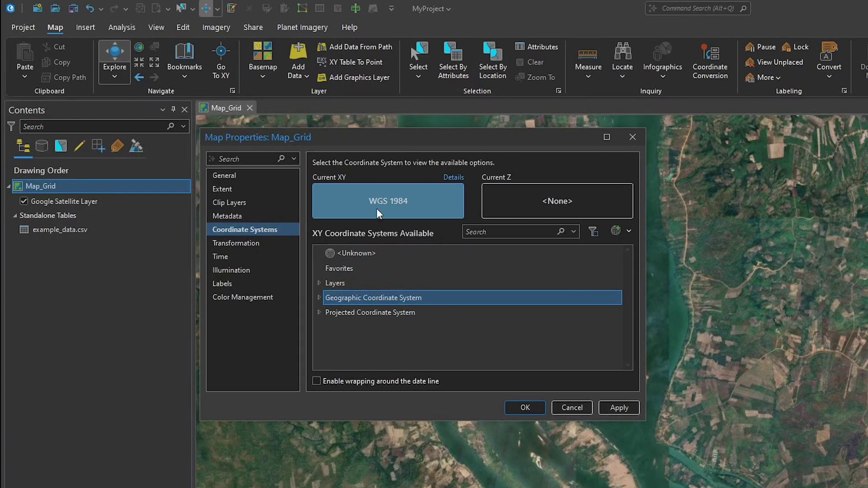
Find Indian 1960 among the Asia geographic coordinate systems and select it as the map's XY coordinate system
left_click(319, 297)
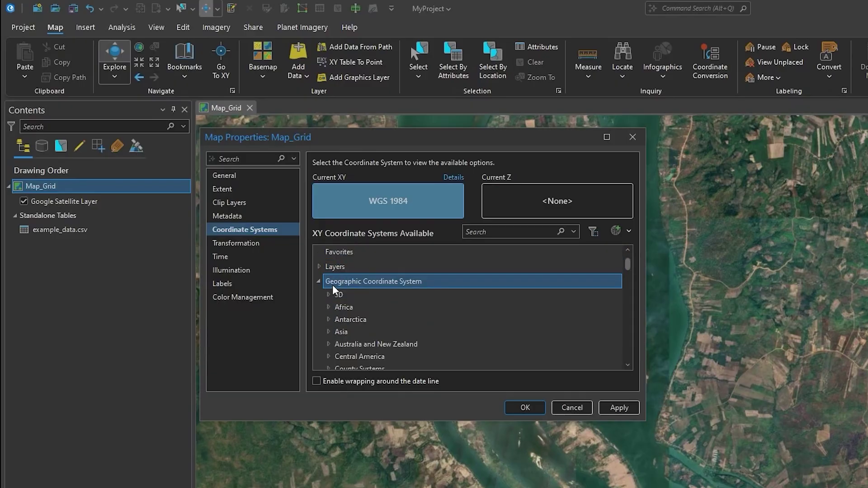
scroll(435, 285, "down", 2)
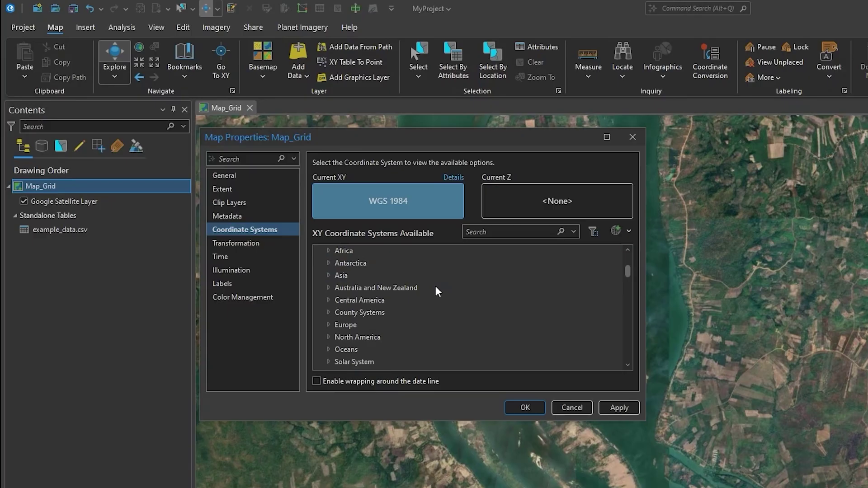
scroll(435, 286, "up", 2)
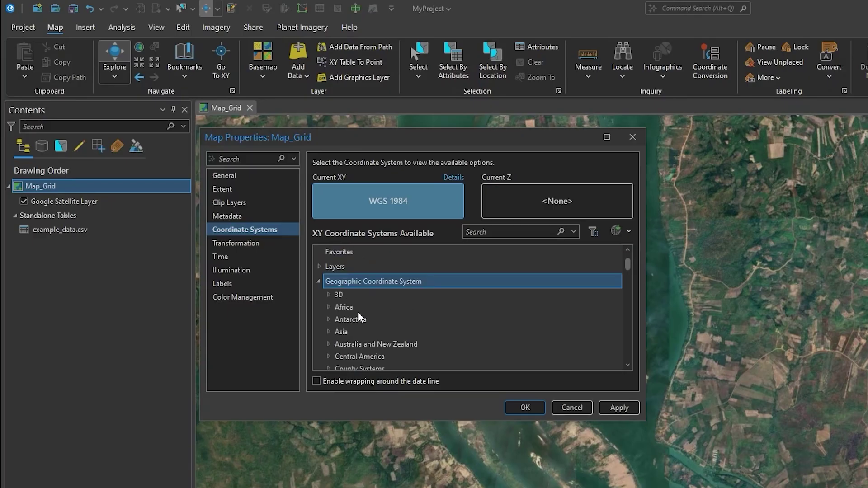
left_click(328, 332)
scroll(393, 360, "down", 2)
scroll(392, 359, "down", 10)
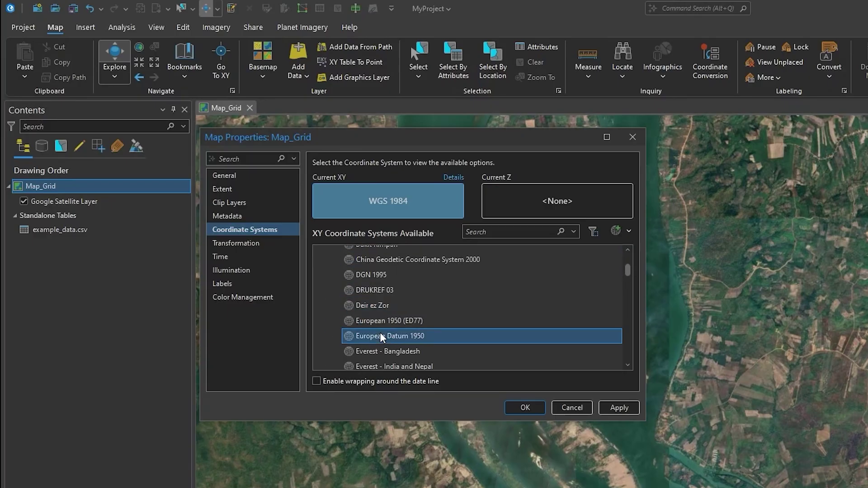
scroll(392, 313, "down", 2)
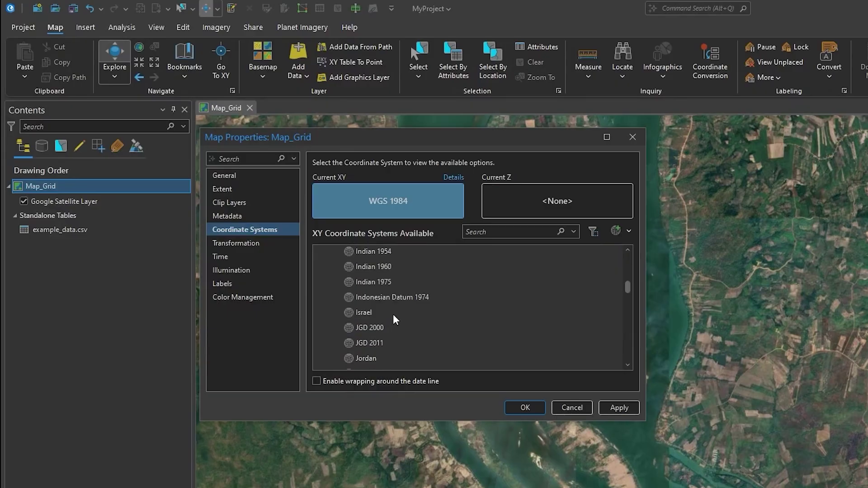
scroll(400, 306, "up", 2)
left_click(345, 326)
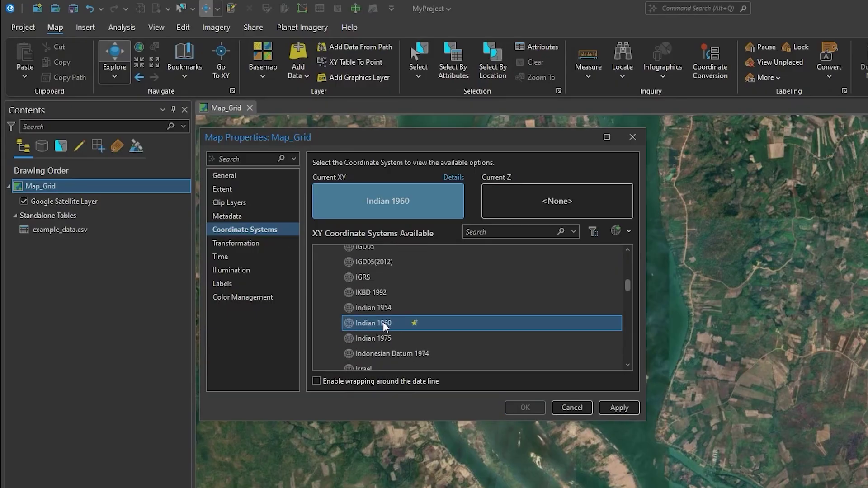
Add Indian 1960 and Indian 1954 to the favorite coordinate systems, with Indian 1954 selected as the current XY system
left_click(369, 308)
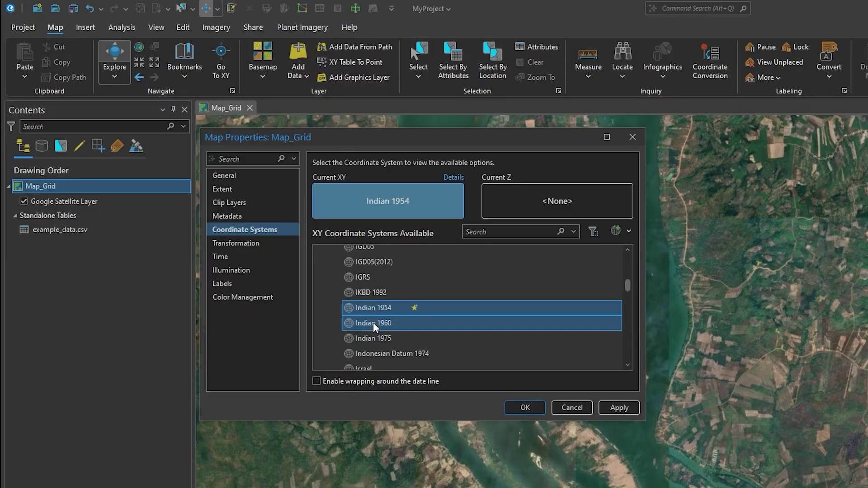
left_click(373, 322)
left_click(377, 307)
left_click(371, 323)
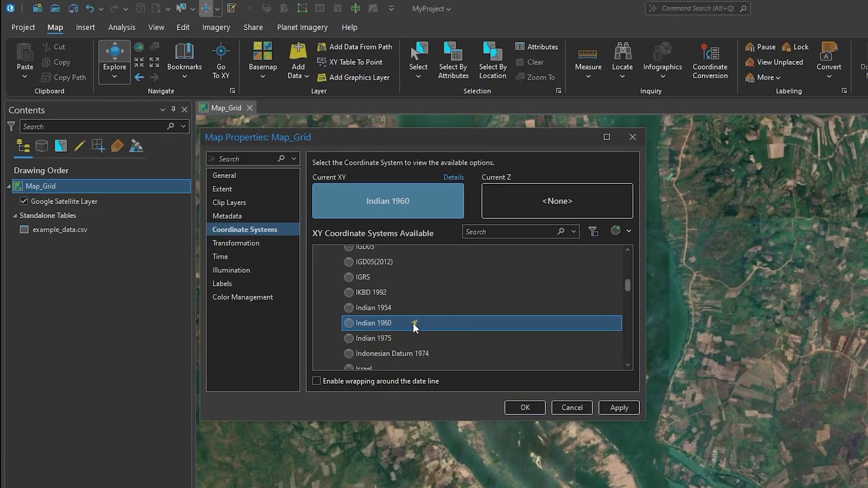
left_click(347, 311)
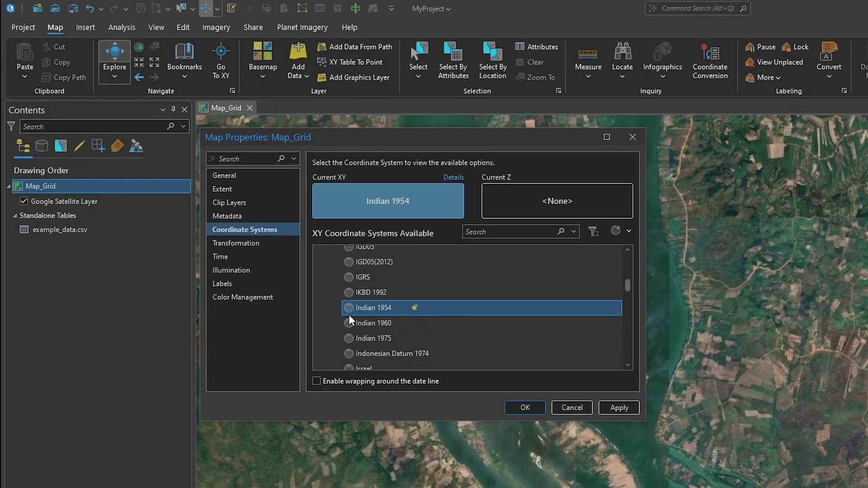
left_click(414, 307)
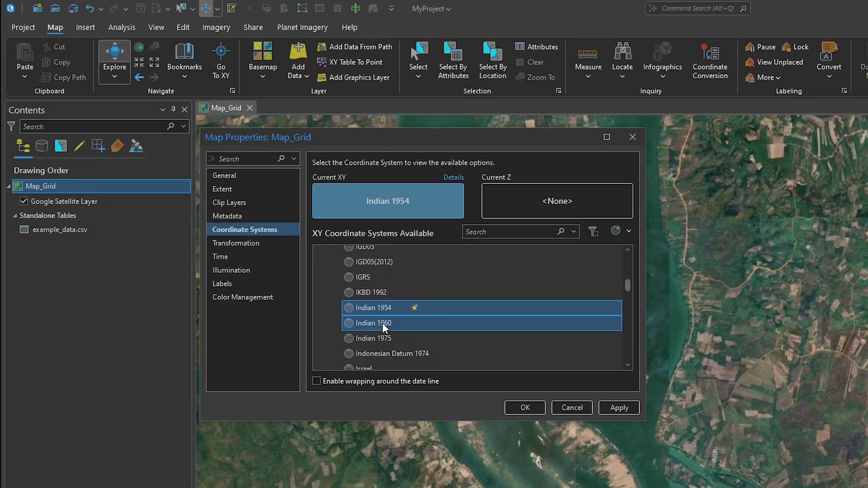
Collapse the Asia group and check the coordinate systems saved under Favorites
scroll(383, 323, "up", 1)
scroll(392, 318, "down", 2)
scroll(379, 327, "up", 3)
scroll(380, 330, "up", 20)
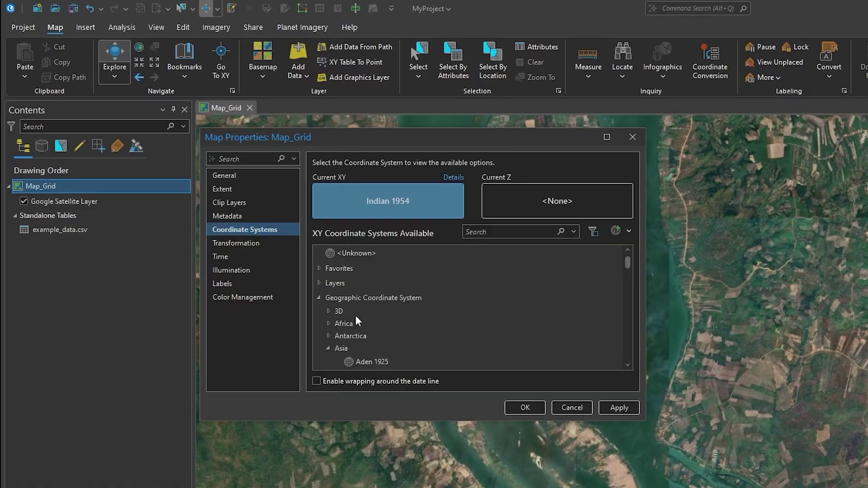
left_click(328, 348)
left_click(319, 269)
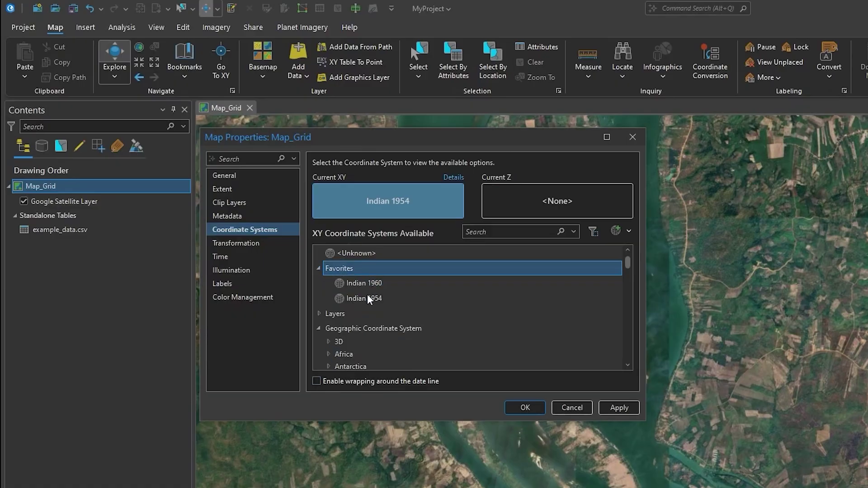
left_click(319, 269)
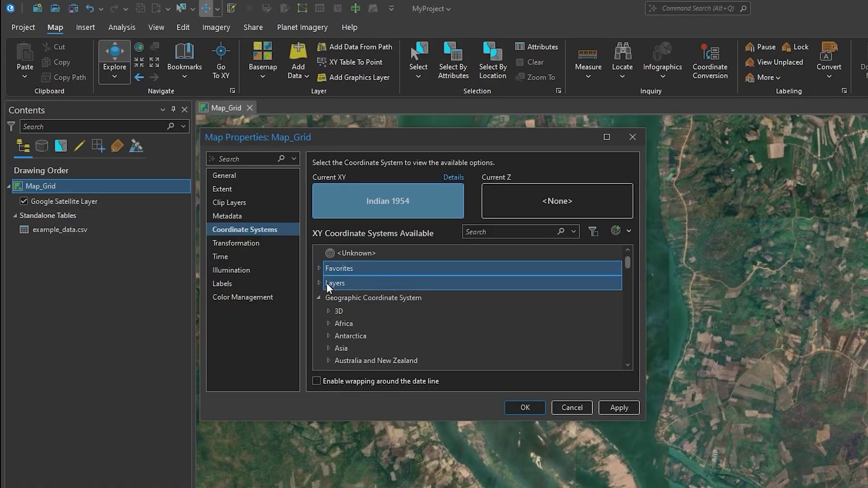
Collapse the Geographic Coordinate System group and review the entries saved under Favorites
left_click(319, 297)
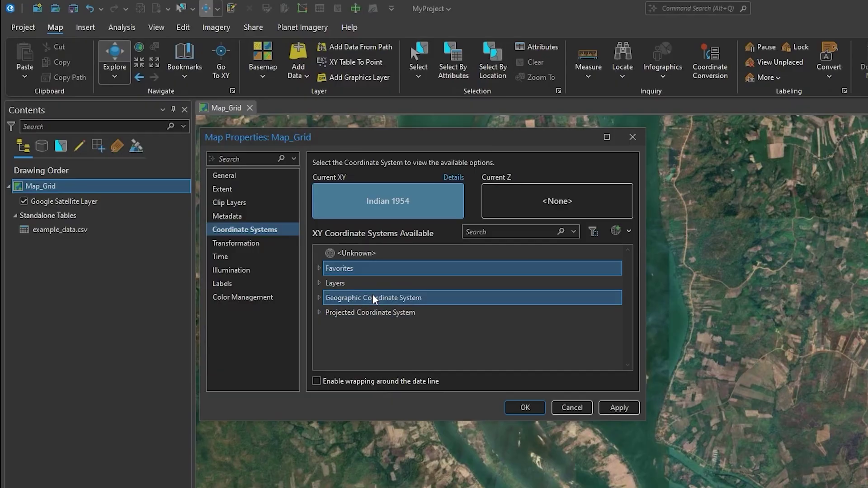
left_click(319, 269)
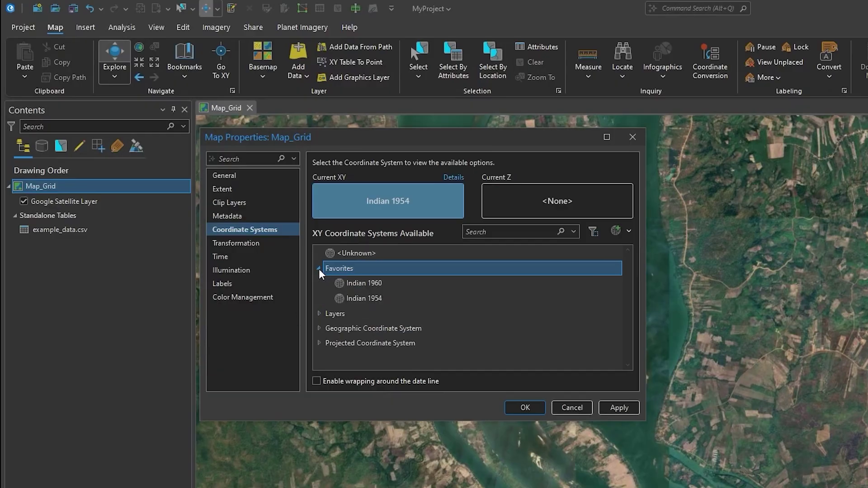
left_click(318, 268)
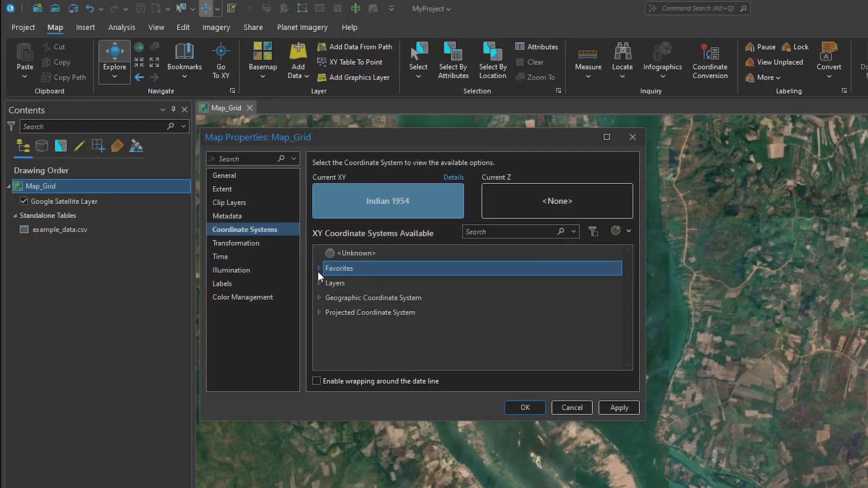
left_click(318, 268)
left_click(318, 268)
Open the World group within the geographic coordinate systems
left_click(319, 298)
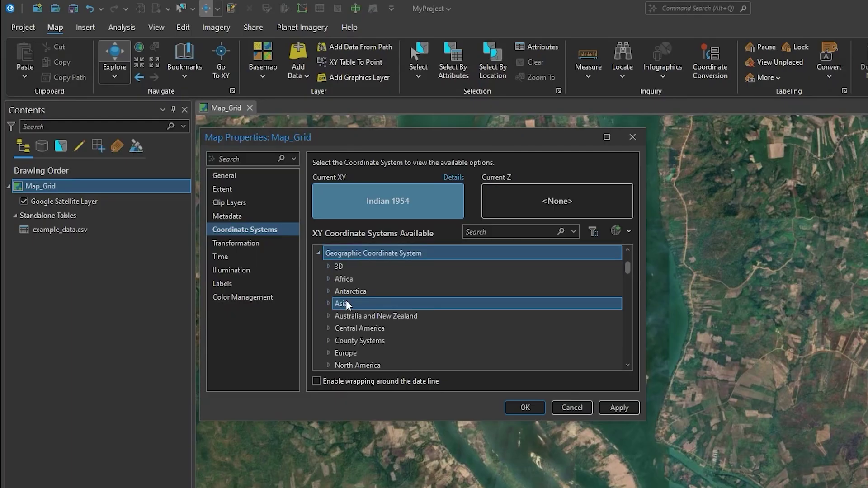
scroll(348, 294, "down", 3)
left_click(324, 314)
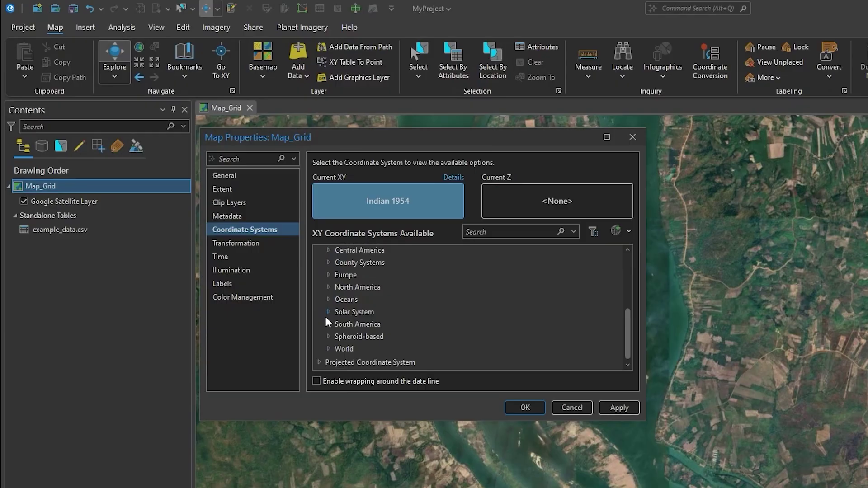
scroll(333, 283, "up", 2)
left_click(339, 308)
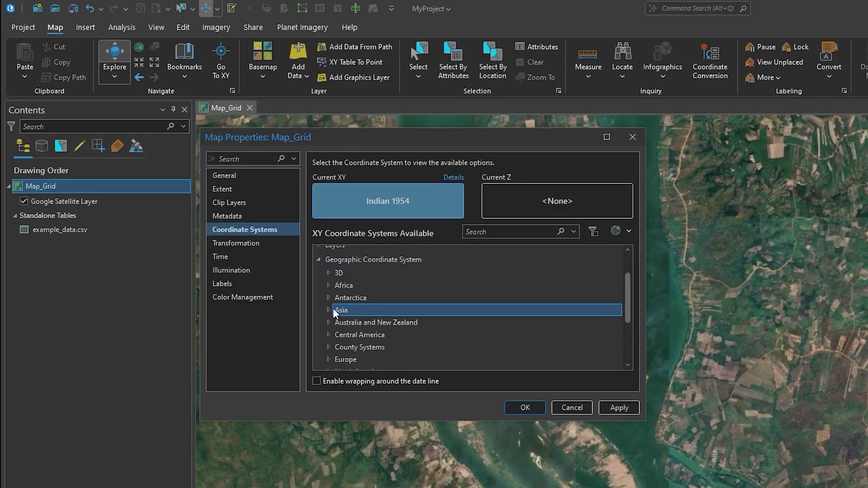
scroll(355, 341, "down", 1)
scroll(354, 341, "down", 1)
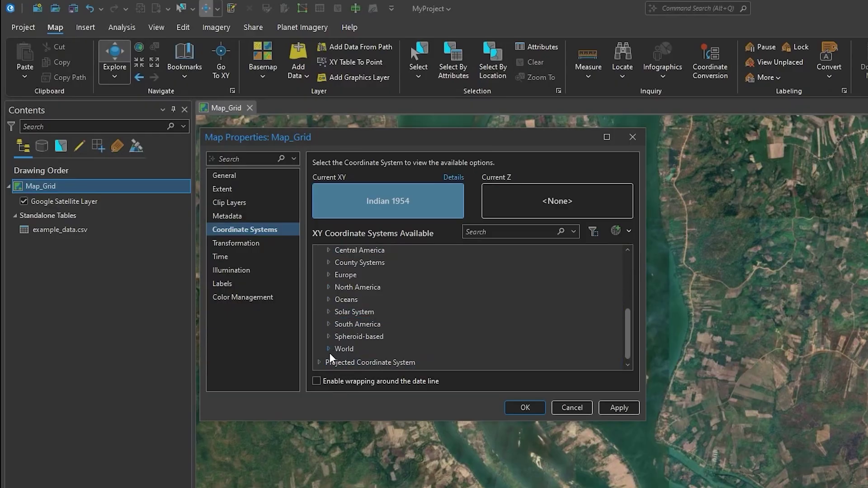
left_click(329, 348)
left_click(329, 252)
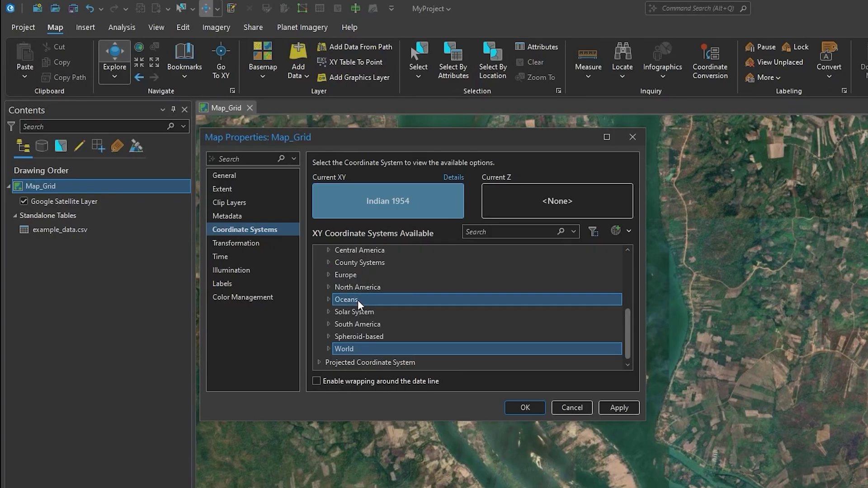
left_click(329, 348)
Select WGS 1984 from the World group as the current XY coordinate system and add it to the favorites
scroll(358, 322, "down", 3)
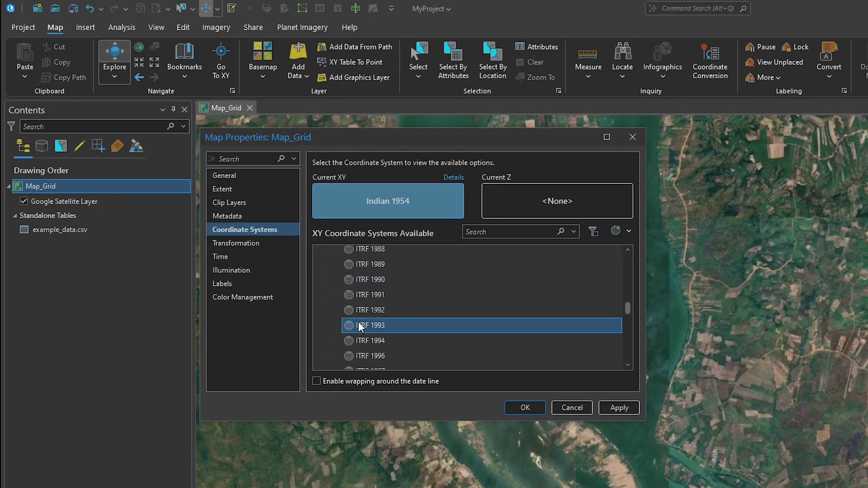
scroll(357, 321, "up", 4)
scroll(354, 297, "down", 5)
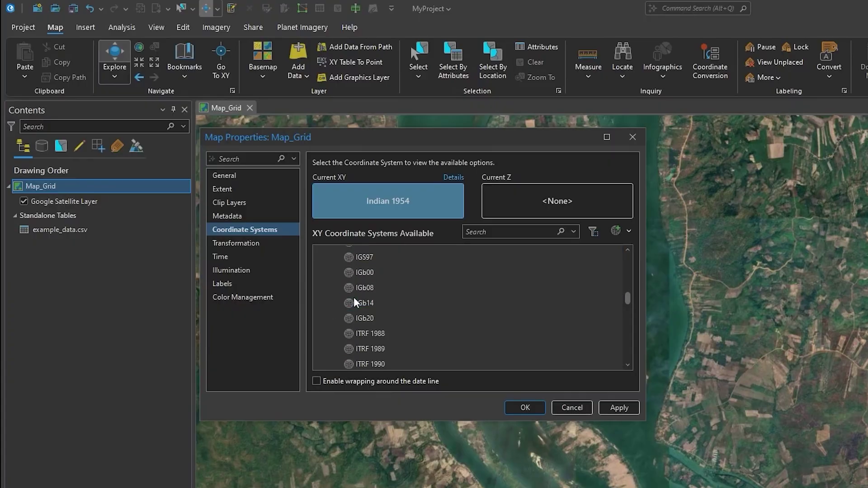
left_click(370, 333)
scroll(370, 332, "down", 5)
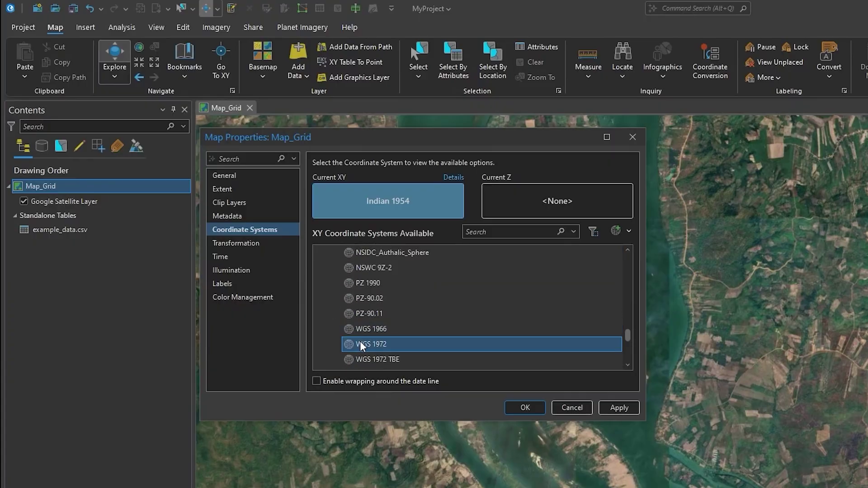
left_click(370, 308)
left_click(359, 320)
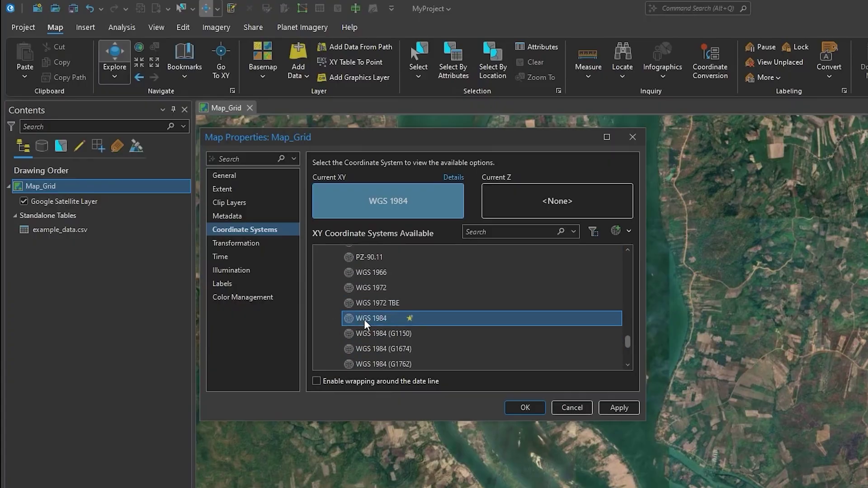
left_click(408, 318)
Collapse the World and Geographic Coordinate System groups and check that WGS 1984 is listed under Favorites
scroll(334, 325, "down", 3)
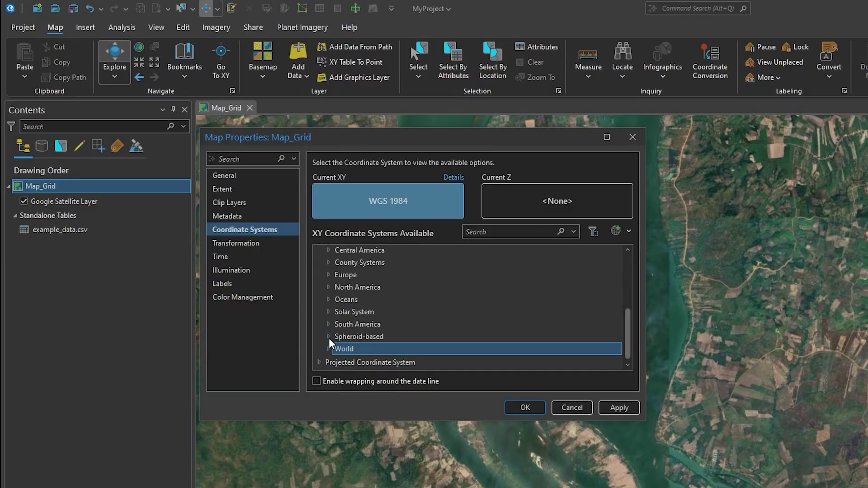
scroll(343, 305, "up", 4)
left_click(318, 289)
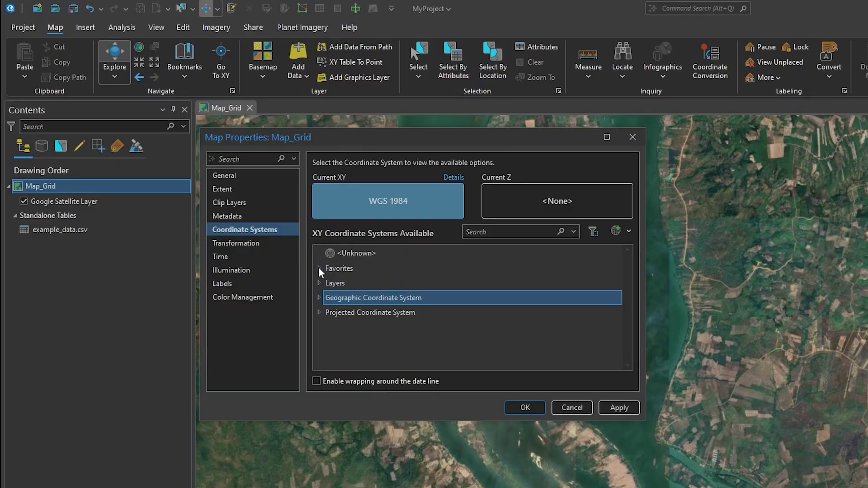
left_click(318, 267)
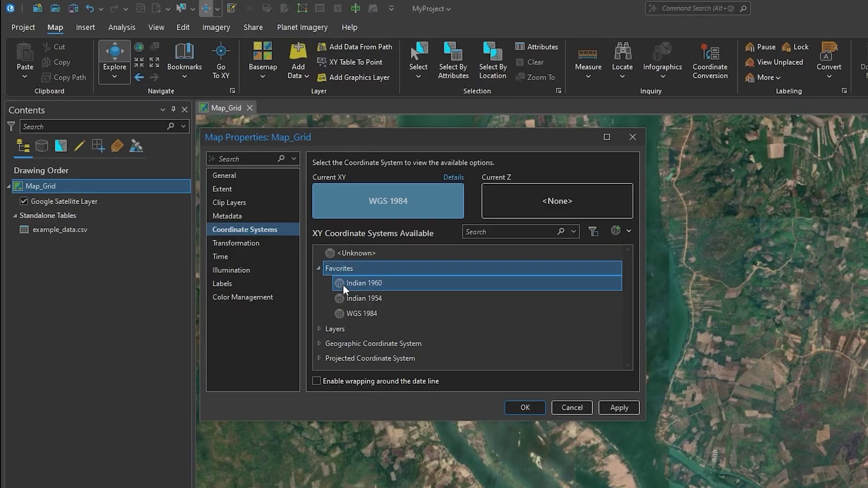
left_click(359, 313)
left_click(318, 268)
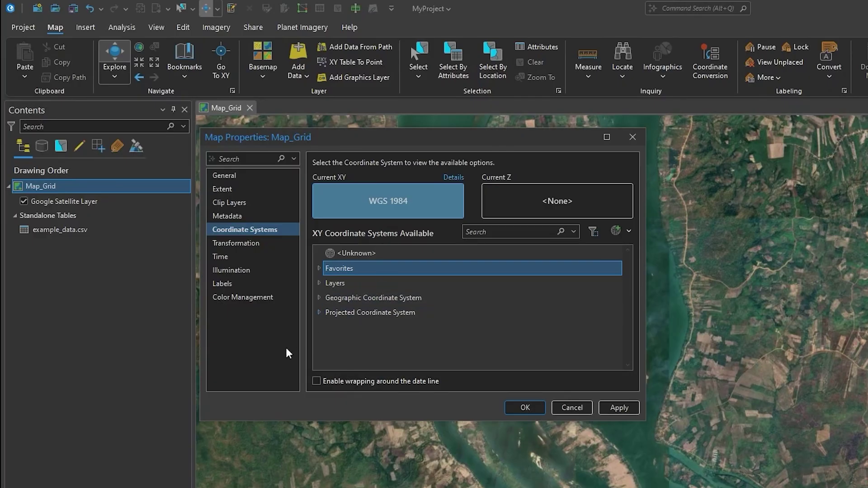
Look through the Projected Coordinate System groups and open the Asia group under UTM
left_click(321, 312)
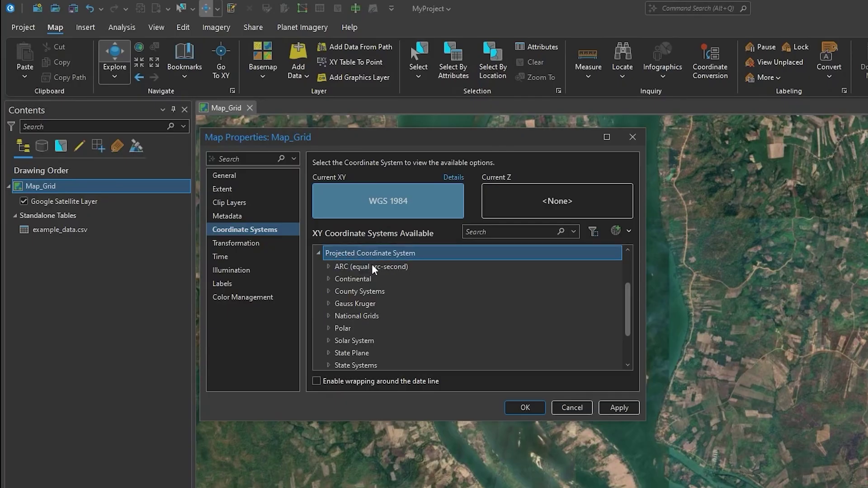
scroll(352, 291, "down", 1)
left_click(357, 286)
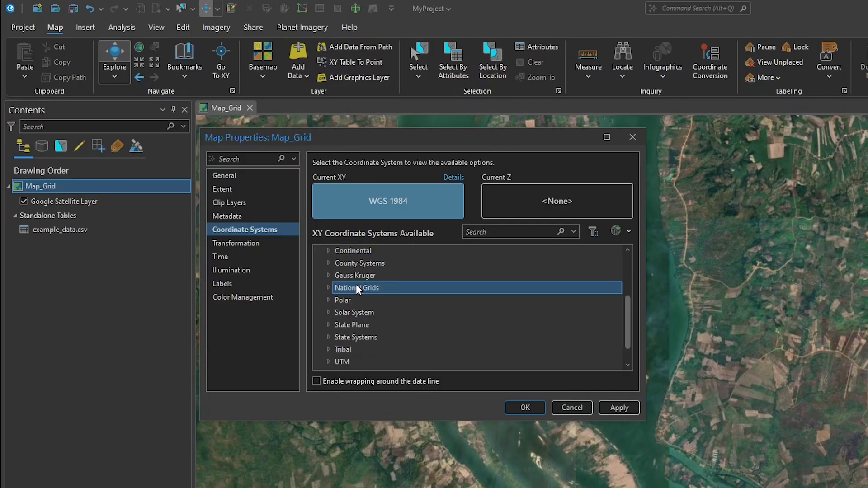
scroll(356, 288, "down", 1)
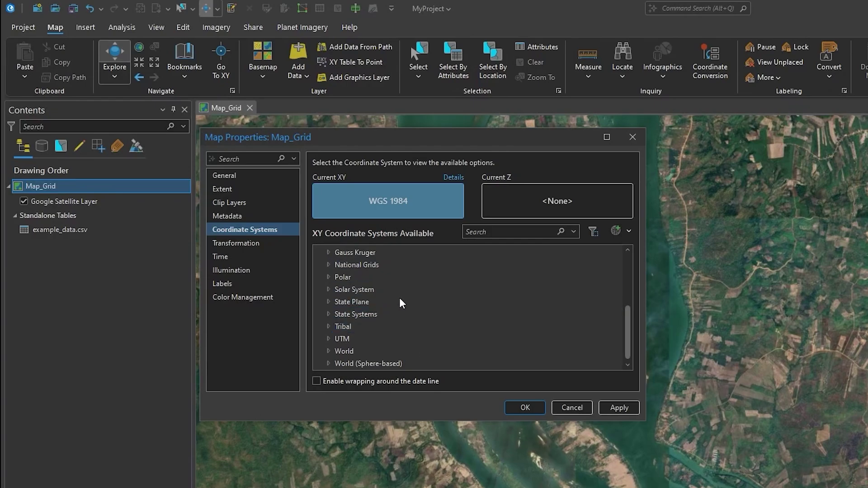
scroll(336, 327, "up", 5)
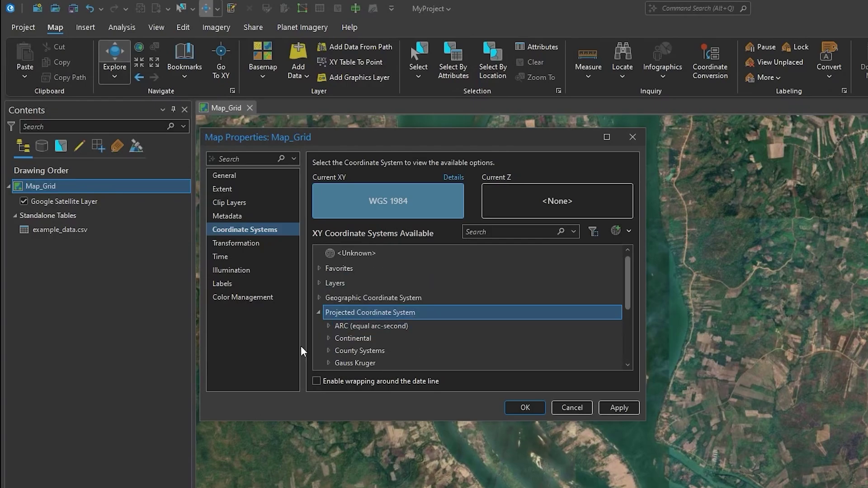
scroll(336, 316, "down", 3)
left_click(329, 362)
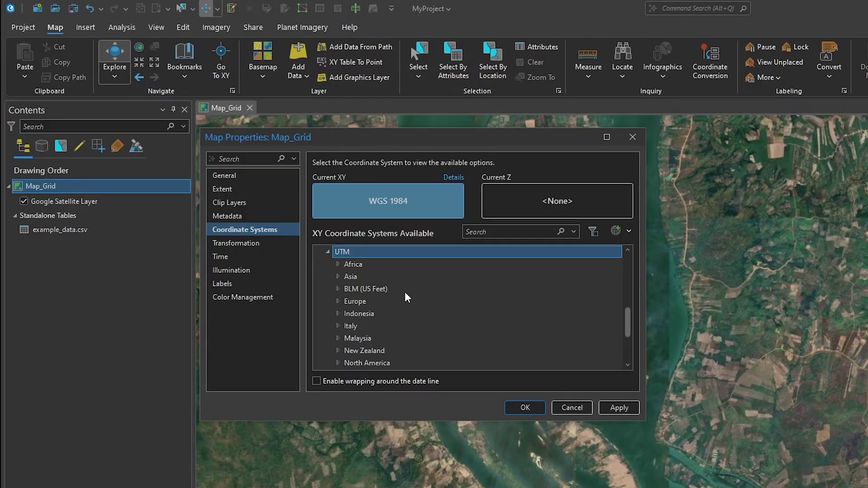
scroll(405, 291, "down", 1)
scroll(384, 296, "up", 1)
left_click(338, 276)
Find Indian 1975 UTM Zone 48N in the Asia UTM group, select it as the XY system and add it to the favorites
scroll(363, 274, "down", 5)
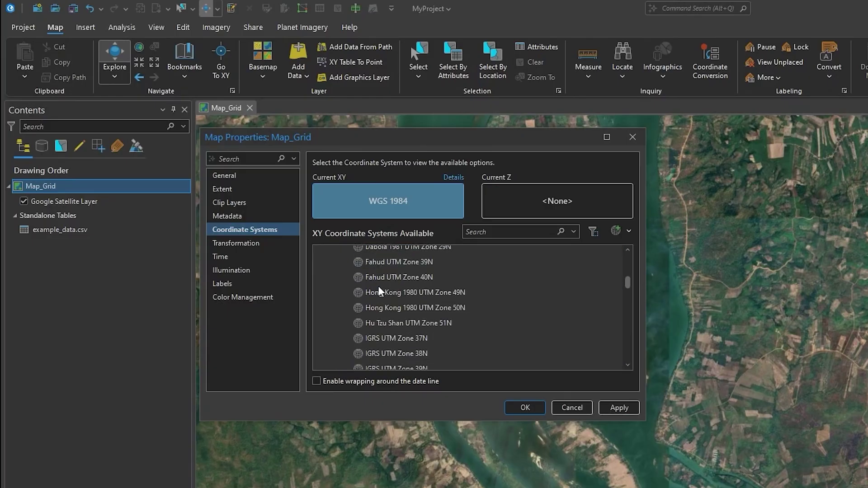
left_click(379, 289)
scroll(398, 321, "down", 2)
scroll(405, 337, "up", 5)
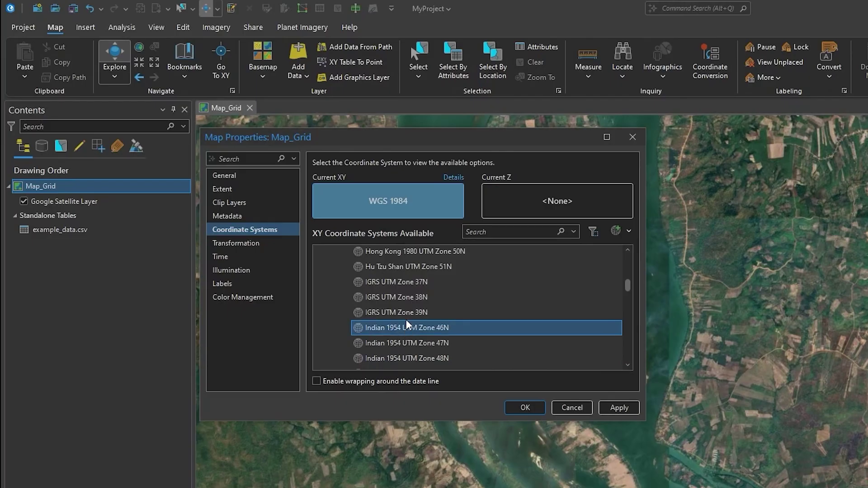
scroll(406, 312, "down", 6)
scroll(407, 302, "down", 1)
scroll(408, 302, "up", 1)
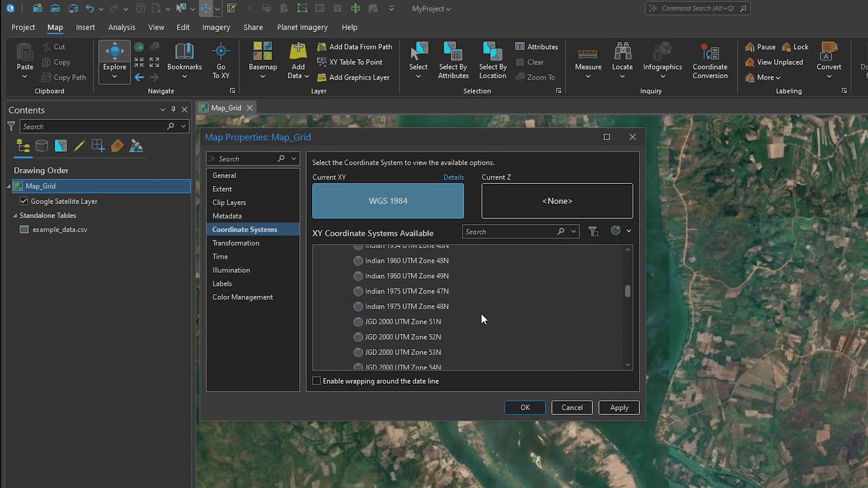
left_click(441, 307)
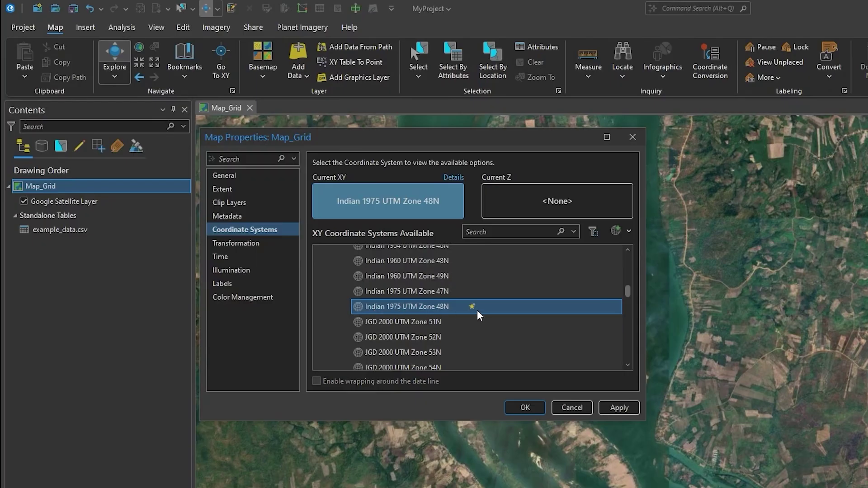
left_click(472, 307)
Add Indian 1960 UTM Zone 48N and Indian 1954 UTM Zone 48N to the favorites, with Indian 1954 UTM Zone 48N as the current XY system
left_click(393, 277)
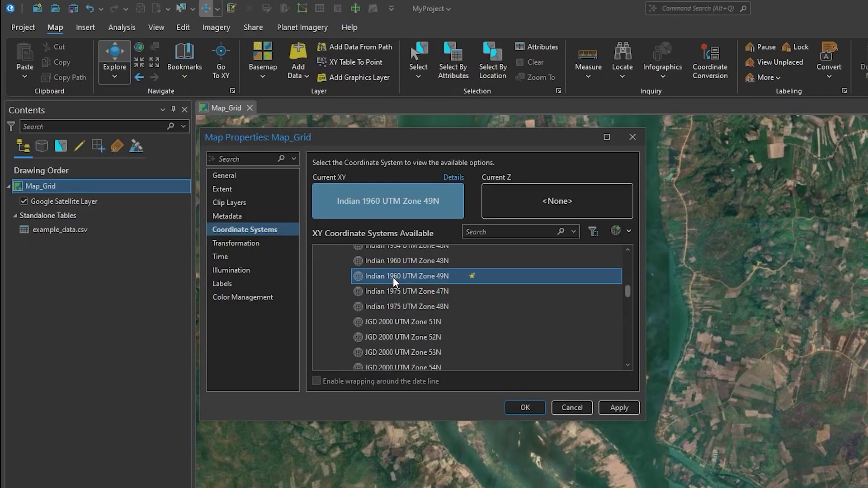
left_click(405, 261)
scroll(405, 261, "up", 1)
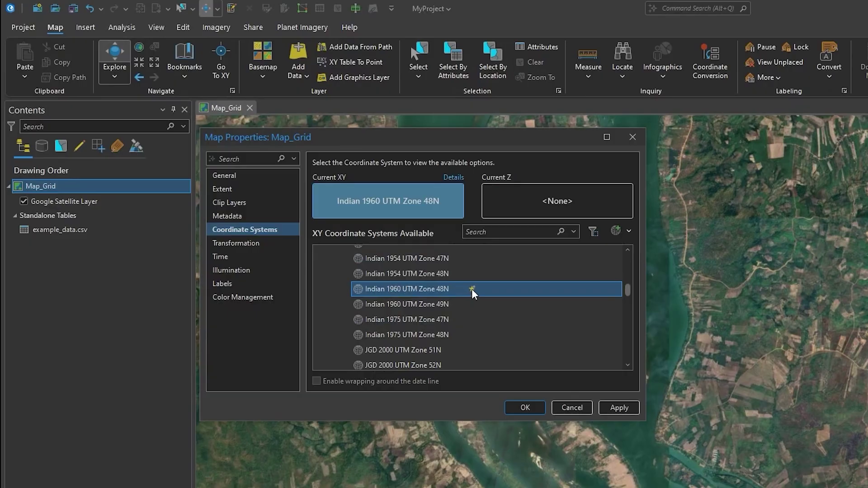
left_click(402, 276)
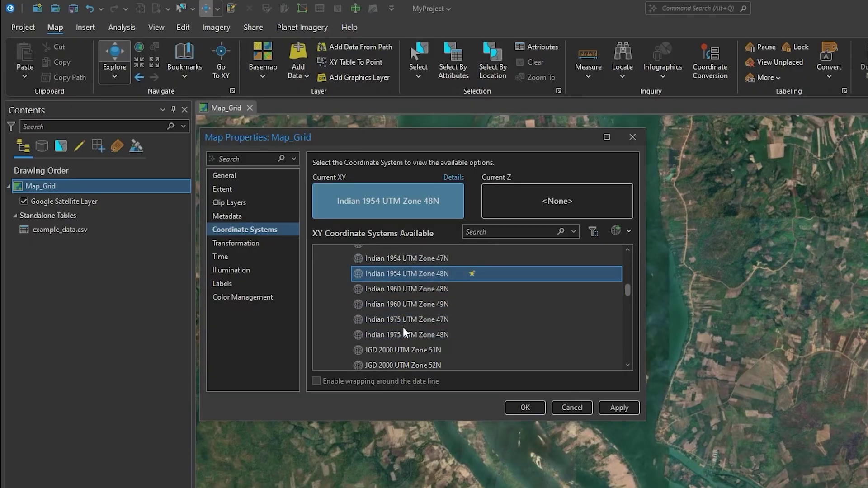
Select Indian 1975 UTM Zone 48N among the saved favorites, remove it from Favorites and collapse the group
scroll(417, 325, "up", 10)
scroll(418, 324, "up", 15)
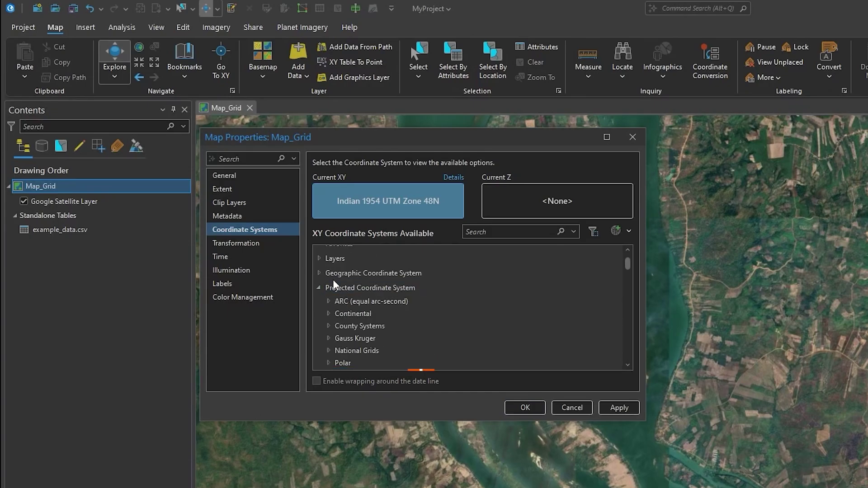
left_click(318, 269)
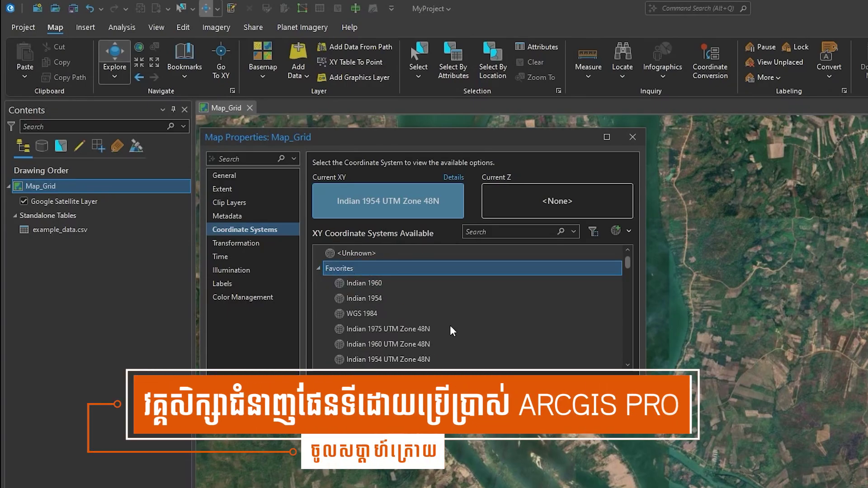
left_click(384, 327)
right_click(401, 326)
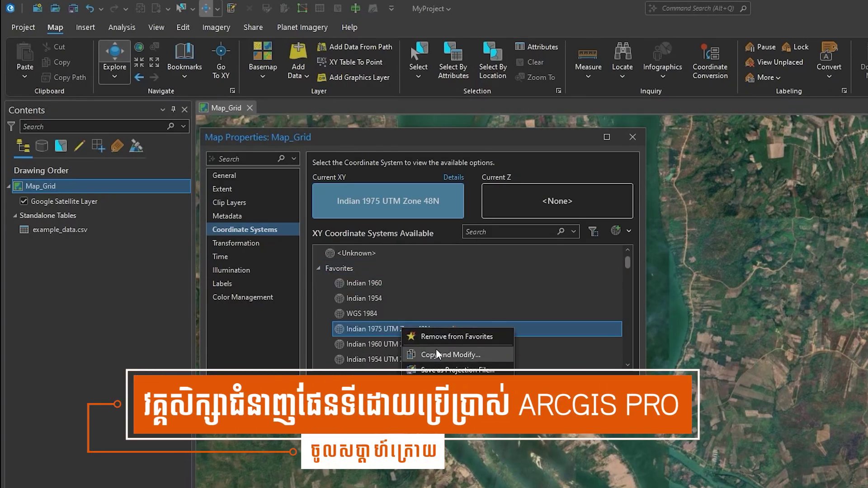
left_click(432, 337)
left_click(318, 268)
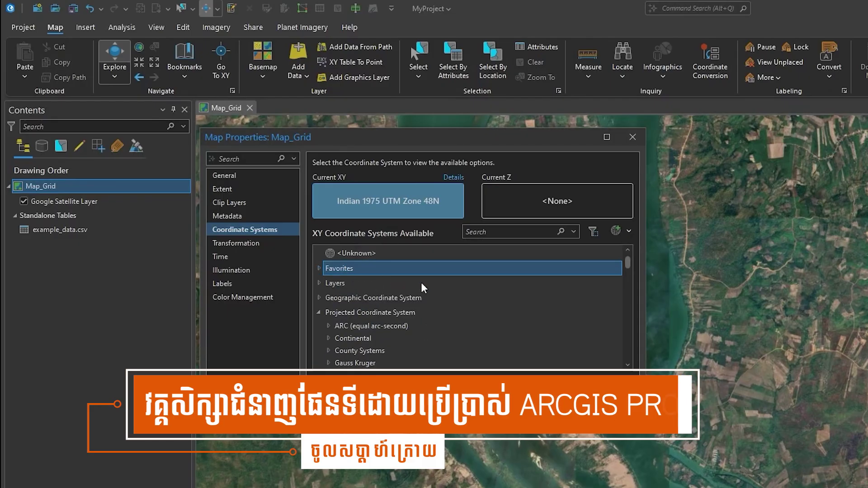
Open the Northern Hemisphere group of WGS 1984 under the projected UTM coordinate systems
scroll(421, 282, "down", 3)
left_click(338, 333)
scroll(395, 308, "down", 2)
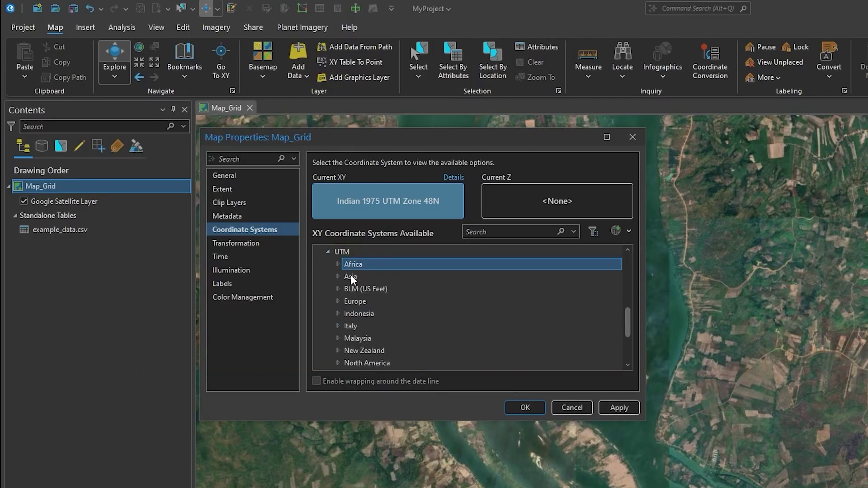
scroll(354, 299, "down", 2)
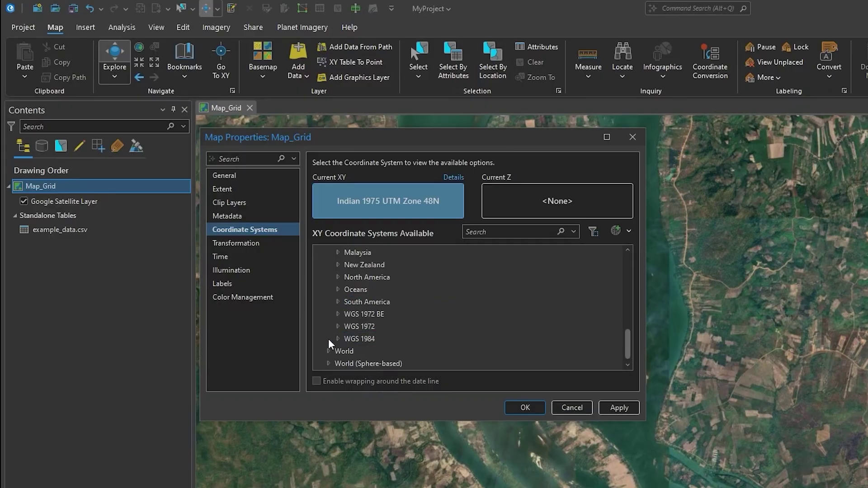
left_click(336, 339)
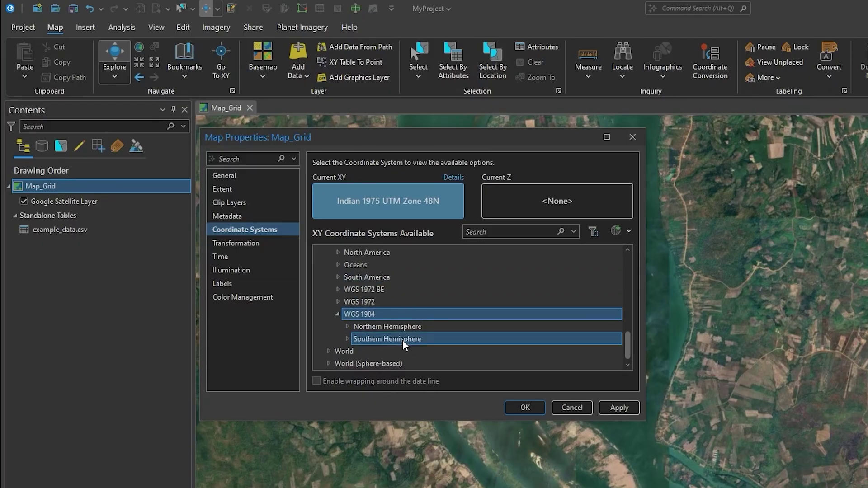
left_click(346, 325)
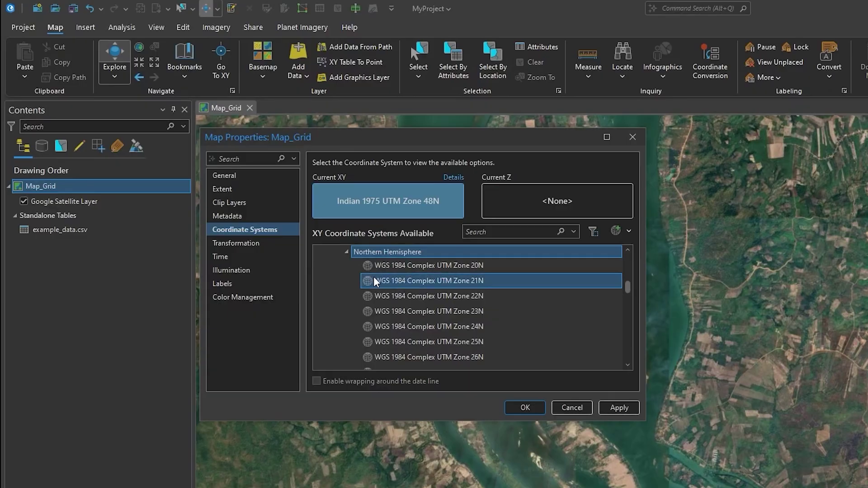
Find WGS 1984 UTM Zone 48N in the Northern Hemisphere group, select it as the XY system and add it to the favorites
scroll(388, 280, "down", 3)
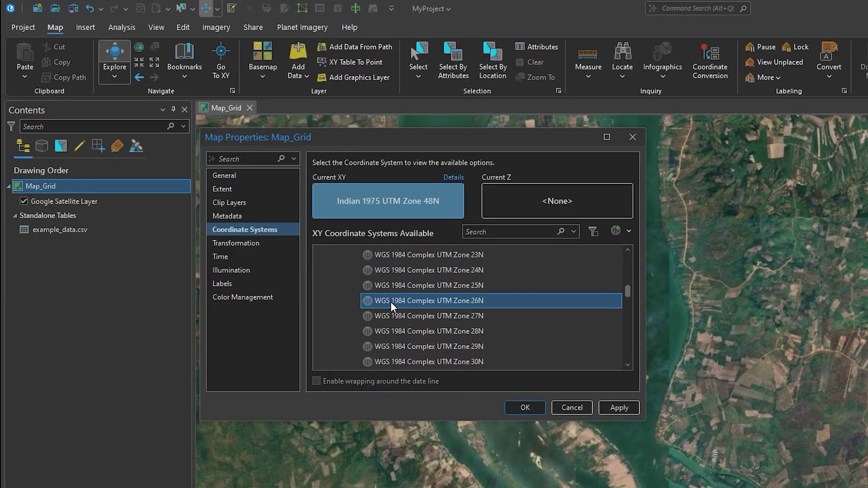
scroll(393, 306, "down", 5)
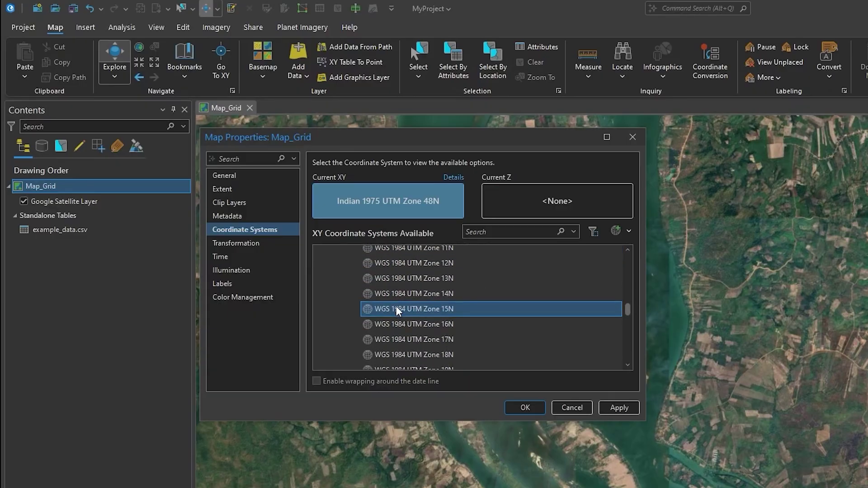
left_click(400, 343)
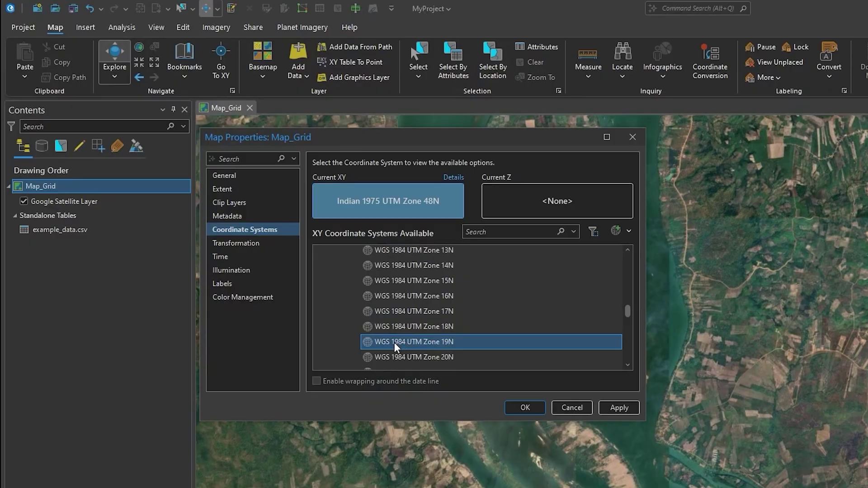
scroll(420, 345, "down", 10)
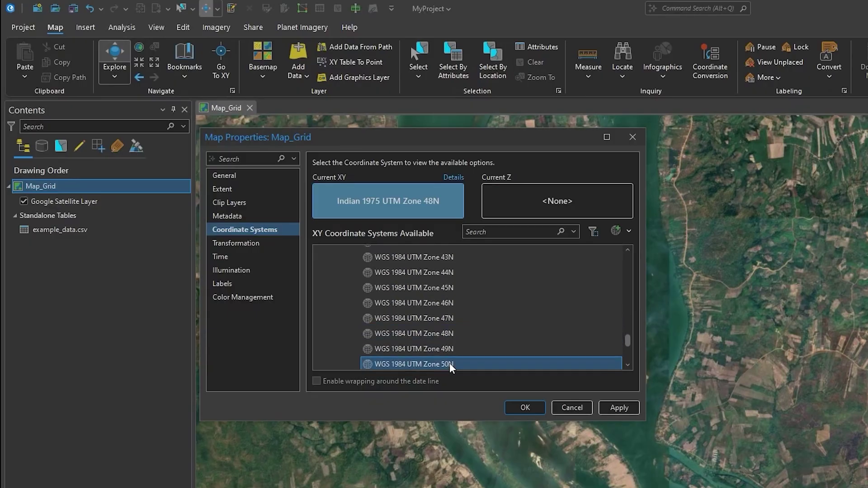
left_click(407, 335)
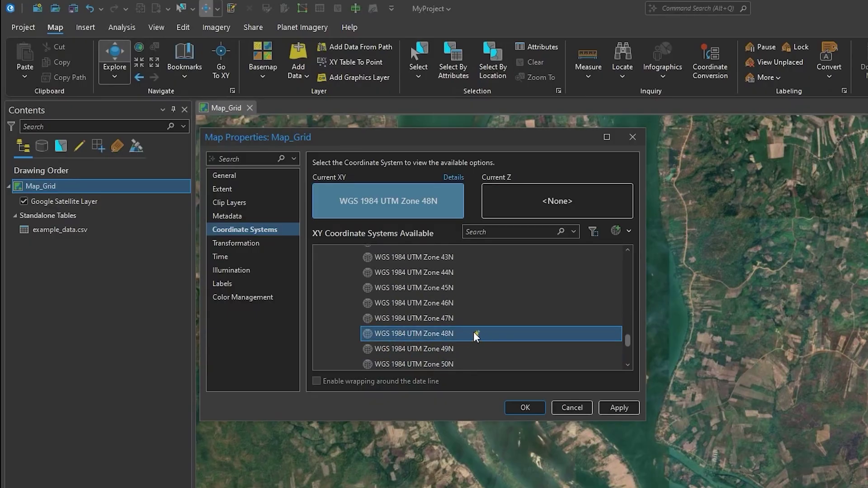
Collapse the opened WGS 1984 and UTM groups and expand Favorites
scroll(439, 330, "up", 4)
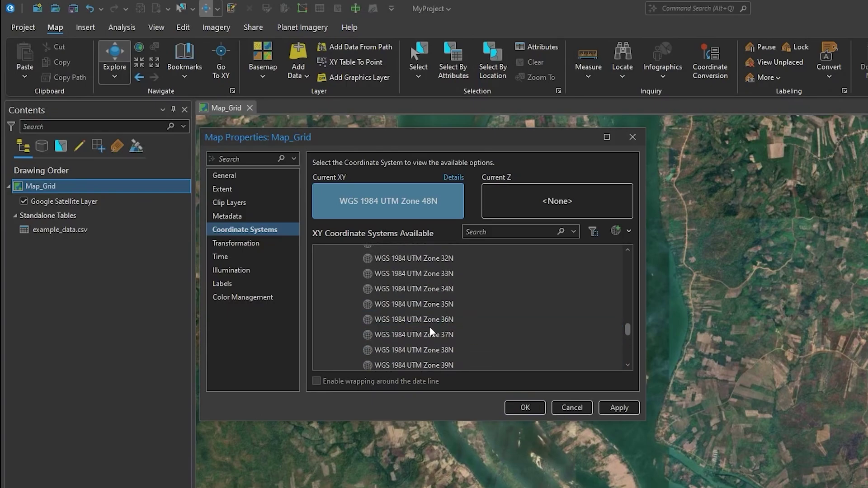
scroll(430, 330, "up", 15)
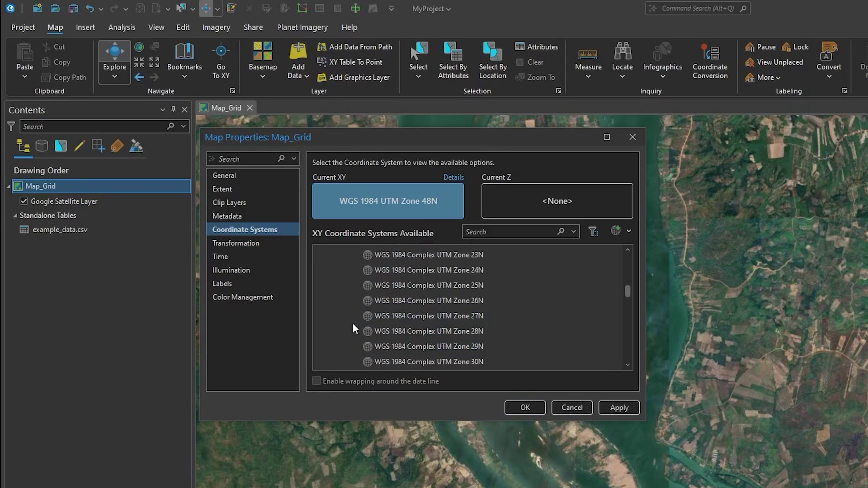
scroll(353, 323, "up", 3)
double_click(353, 324)
scroll(366, 324, "up", 5)
double_click(370, 318)
scroll(325, 302, "up", 3)
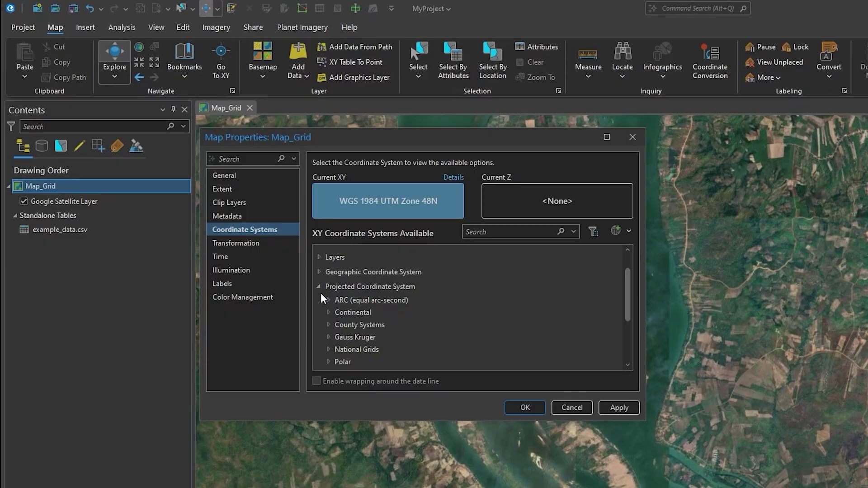
scroll(339, 311, "up", 2)
double_click(321, 267)
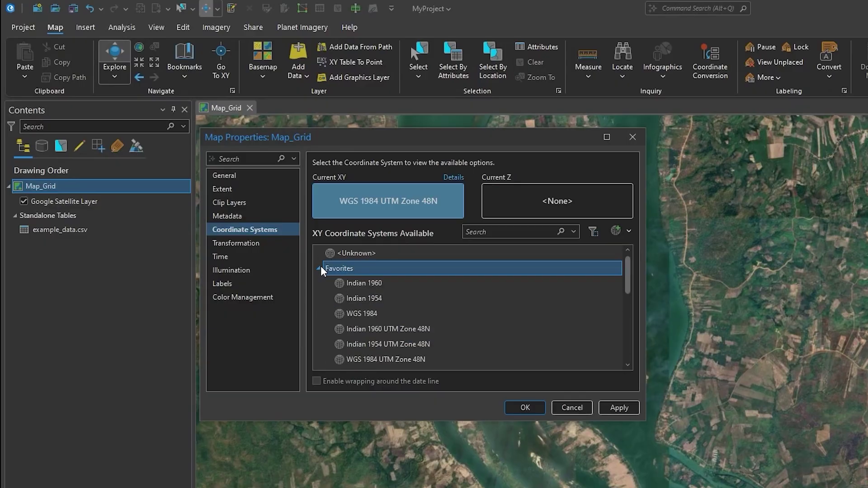
Review the saved favorites, choose WGS 1984 UTM Zone 48N as the map's XY coordinate system and accept the map properties
scroll(368, 312, "down", 2)
scroll(370, 281, "up", 2)
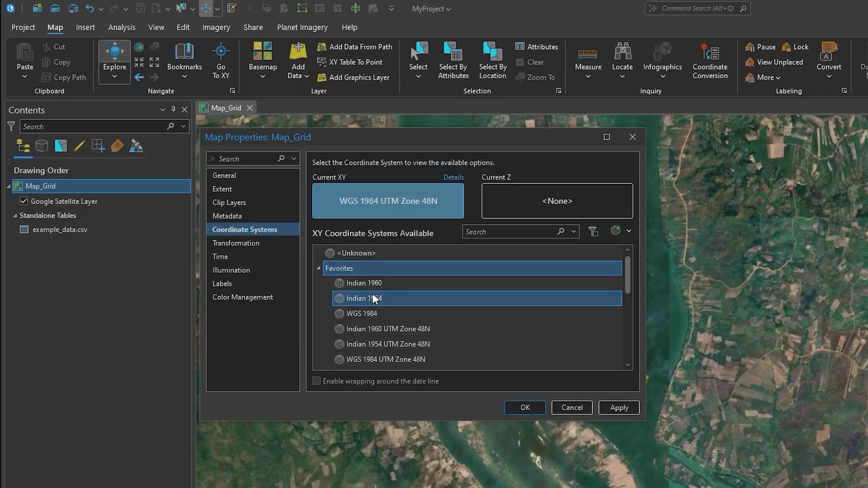
scroll(332, 319, "down", 2)
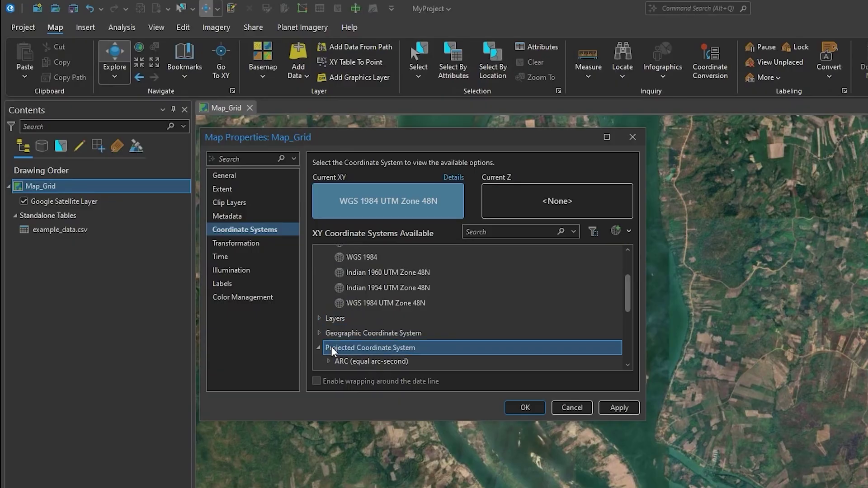
scroll(370, 326, "up", 2)
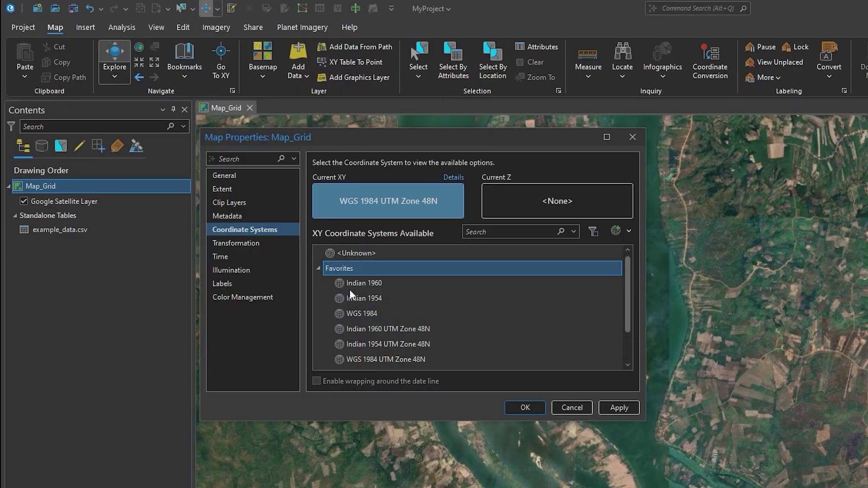
scroll(368, 295, "down", 1)
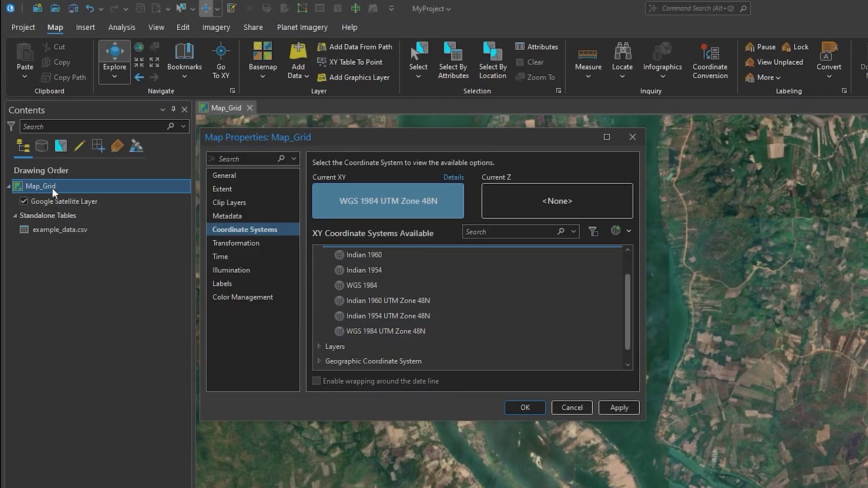
left_click(395, 330)
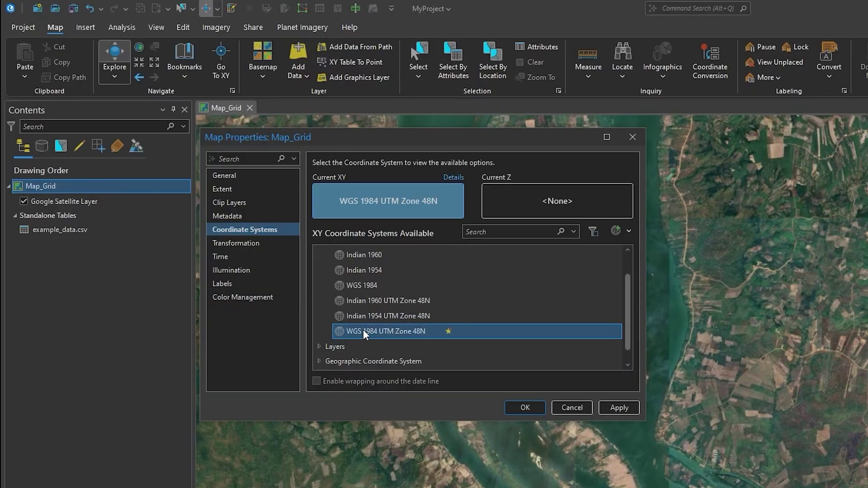
left_click(529, 406)
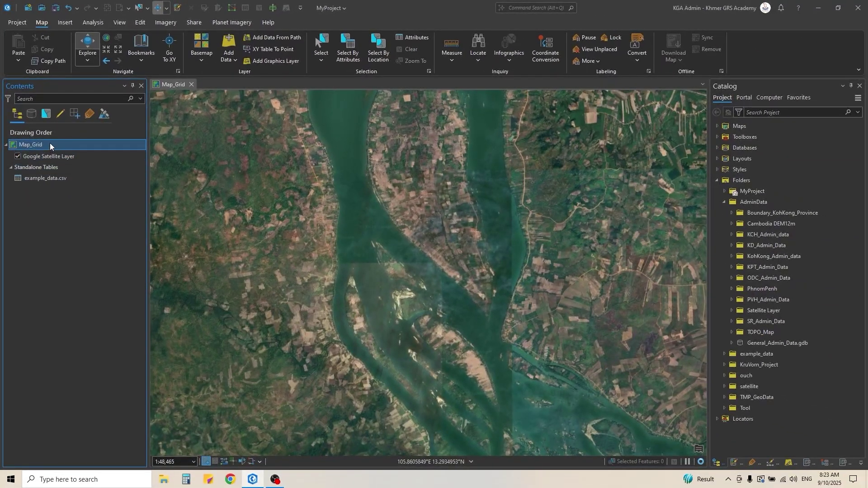
Reopen the Map_Grid properties, check the current XY system and the favorites list, and close the properties
right_click(49, 144)
left_click(96, 357)
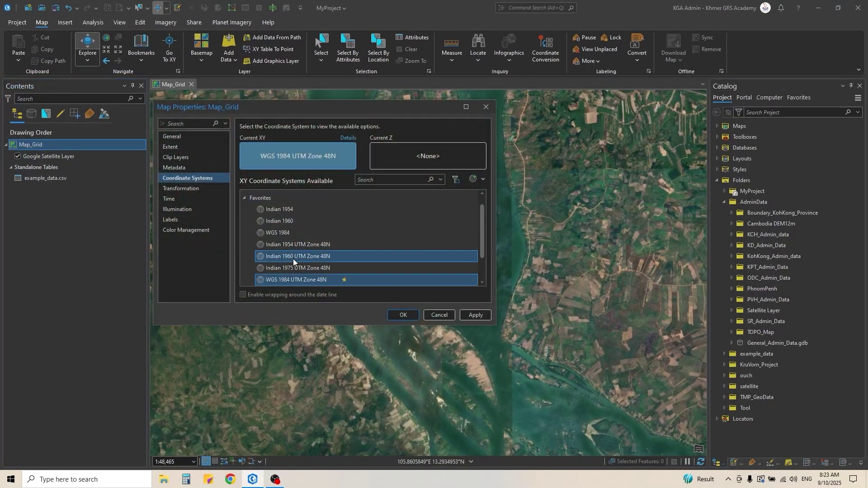
scroll(293, 259, "up", 1)
scroll(278, 253, "down", 2)
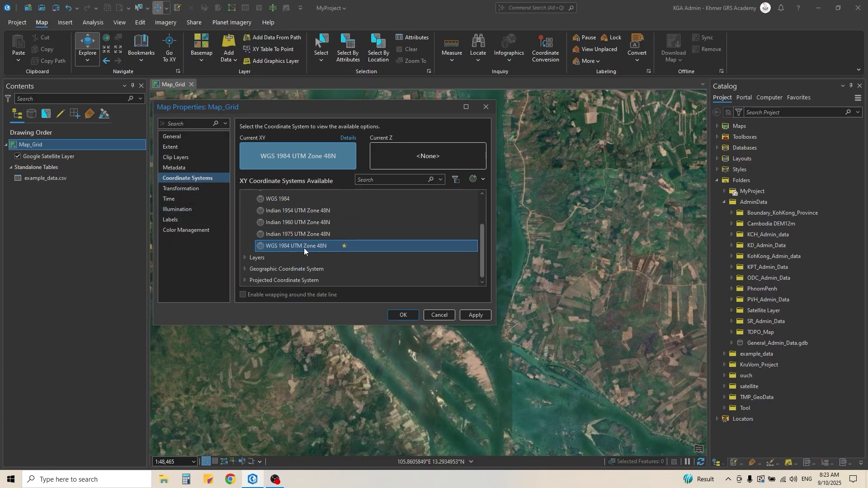
left_click(402, 314)
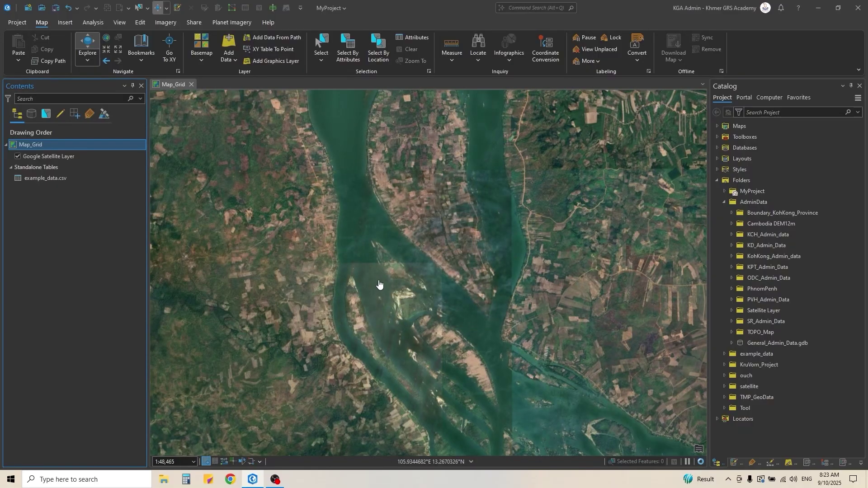